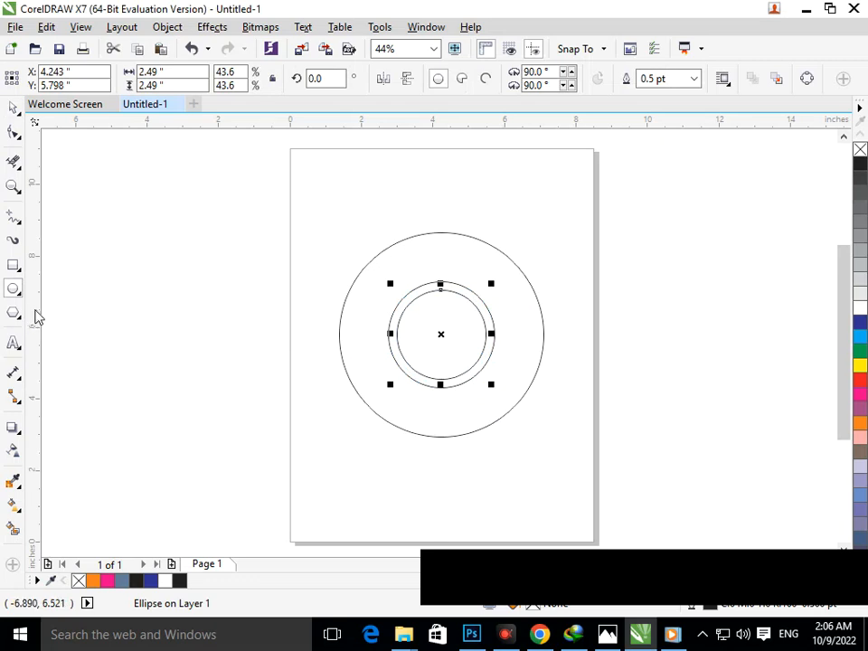
Draw an unfilled rectangle about 6.5 by 1.1 inches across the middle of the three circles.
{"action": "left_click", "coordinate": [12, 266]}
{"action": "left_click_drag", "start_coordinate": [333, 326], "coordinate": [566, 361]}
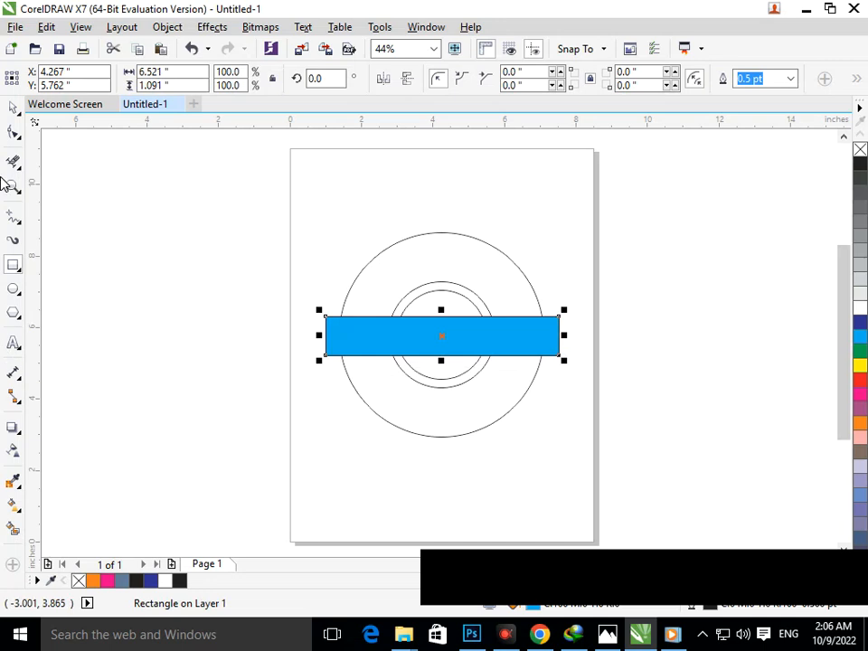
{"action": "left_click", "coordinate": [861, 149]}
{"action": "left_click", "coordinate": [11, 110]}
{"action": "left_click", "coordinate": [256, 532]}
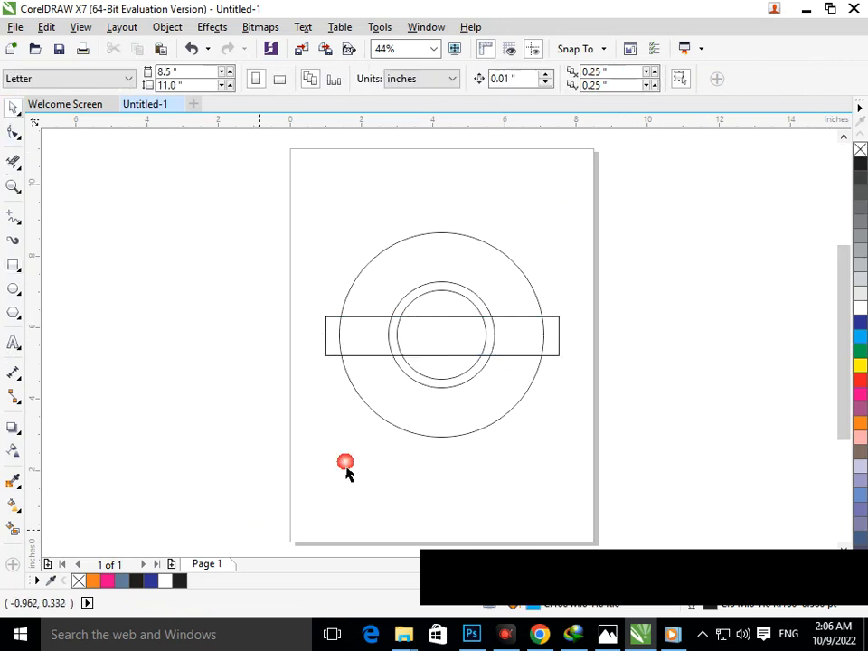
Center the rectangle horizontally and vertically on the concentric circles.
{"action": "left_click_drag", "start_coordinate": [476, 355], "coordinate": [477, 355]}
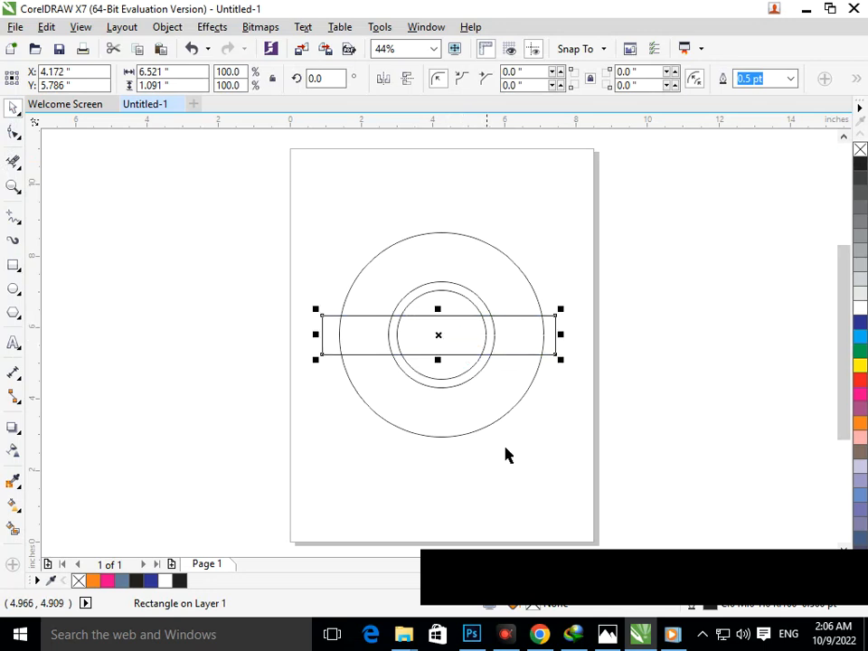
{"action": "left_click", "coordinate": [439, 386], "text": "shift"}
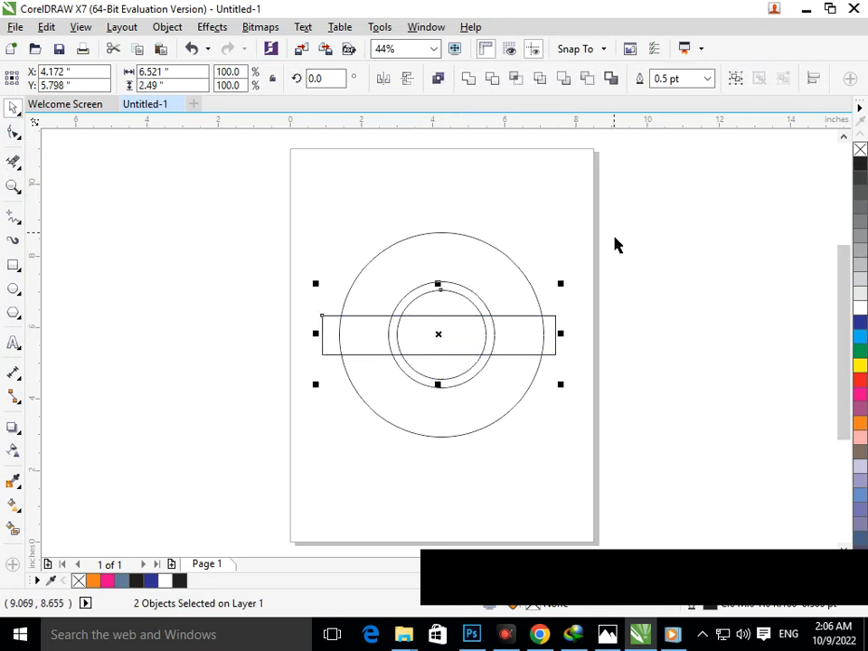
{"action": "key", "text": "c"}
{"action": "left_click", "coordinate": [628, 432]}
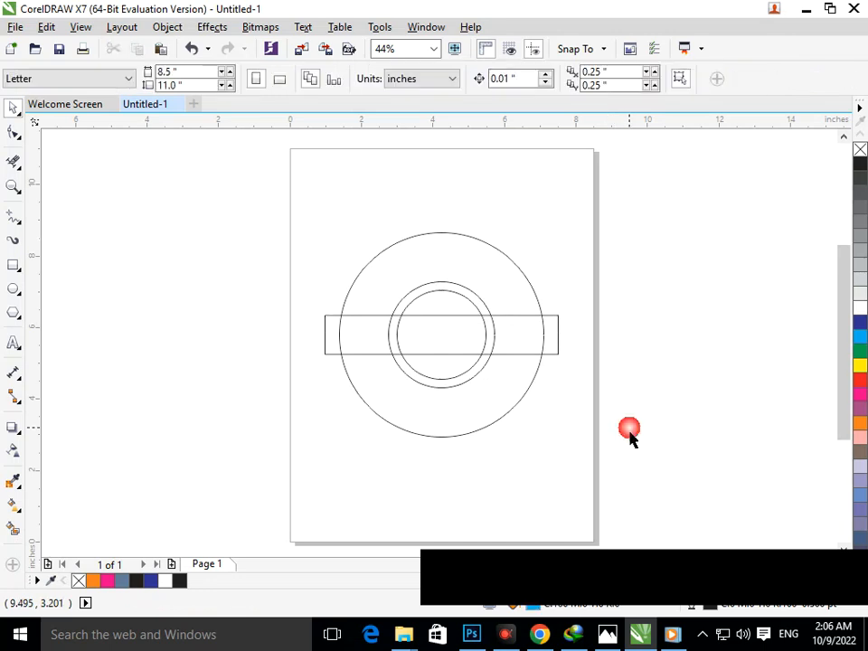
Convert the rectangle across the circles to curves.
{"action": "key", "text": "F2"}
{"action": "left_click_drag", "start_coordinate": [255, 275], "coordinate": [477, 467]}
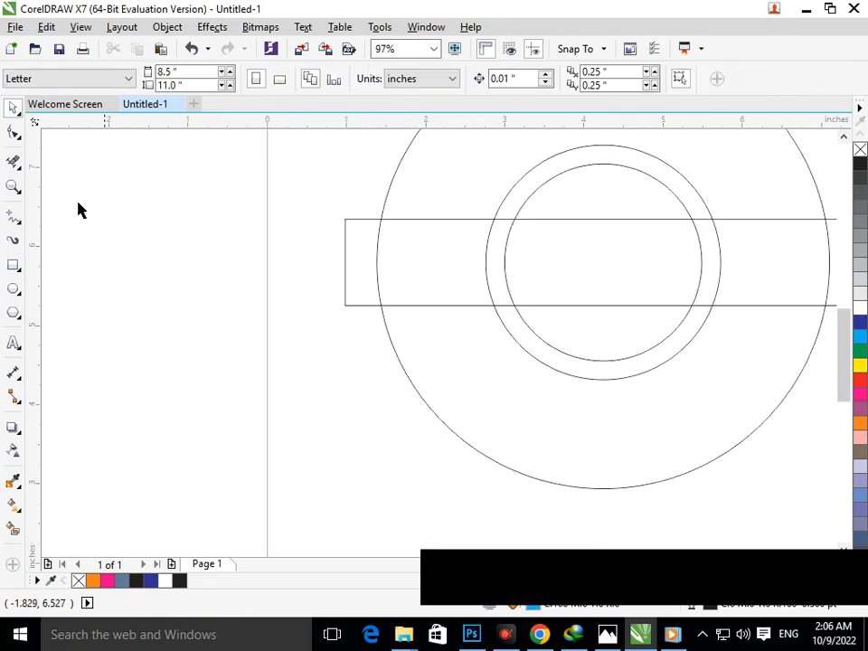
{"action": "left_click", "coordinate": [13, 107]}
{"action": "left_click", "coordinate": [417, 285]}
{"action": "right_click", "coordinate": [417, 284]}
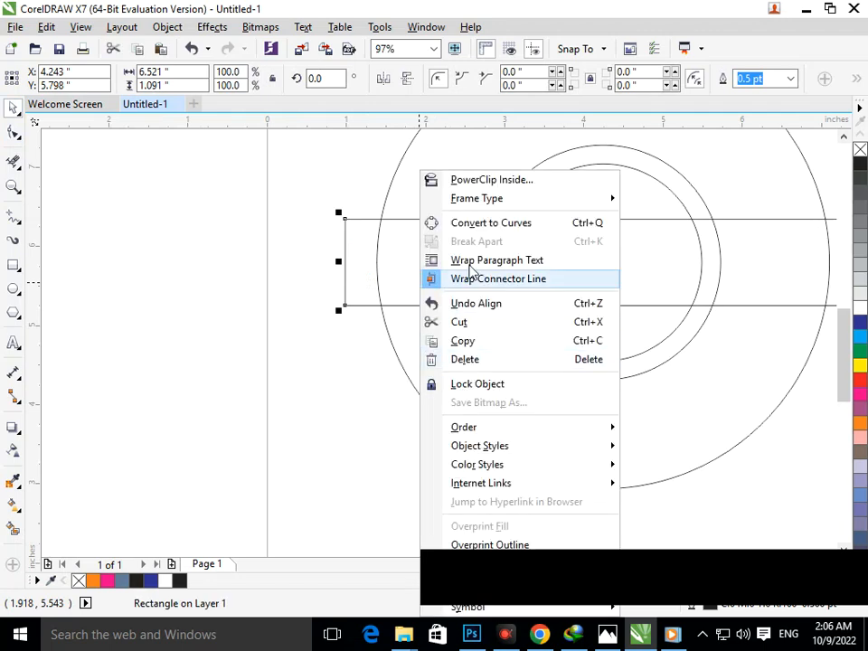
{"action": "left_click", "coordinate": [479, 224]}
Add a node midway on the band's left edge and pull it inward to the outer circle to form a ribbon notch.
{"action": "left_click", "coordinate": [14, 132]}
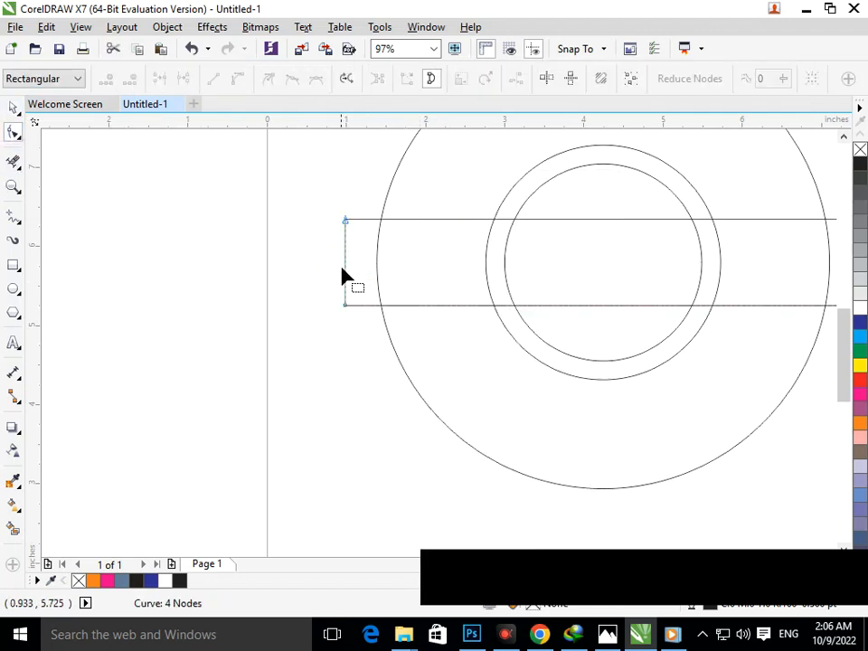
{"action": "left_click", "coordinate": [344, 264]}
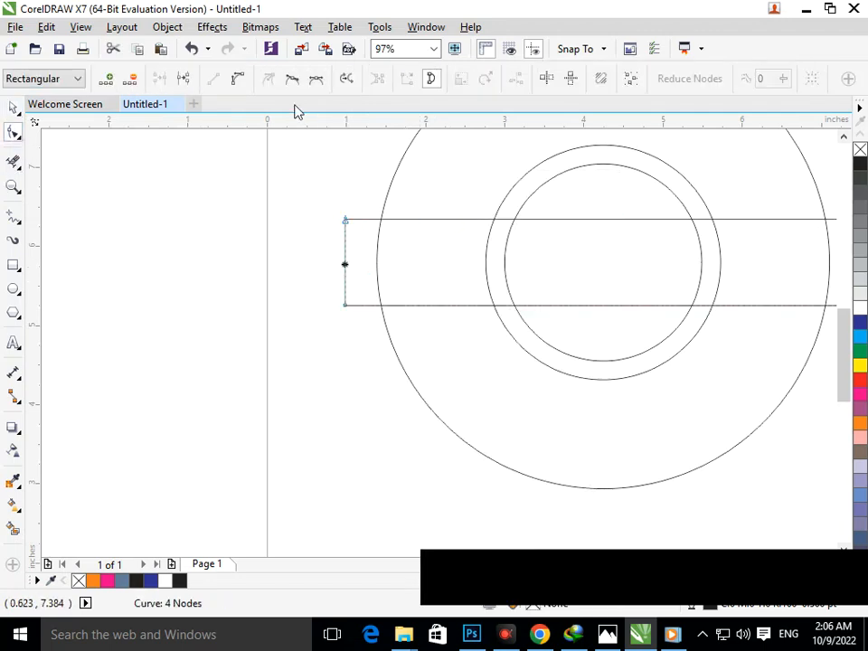
{"action": "left_click", "coordinate": [110, 78]}
{"action": "left_click_drag", "start_coordinate": [347, 269], "coordinate": [374, 269]}
Notch the band's right end to match by adding a mid-edge node and pulling it in to the outer circle.
{"action": "key", "text": "F2"}
{"action": "right_click", "coordinate": [470, 355]}
{"action": "key", "text": "F2"}
{"action": "left_click_drag", "start_coordinate": [536, 295], "coordinate": [590, 387]}
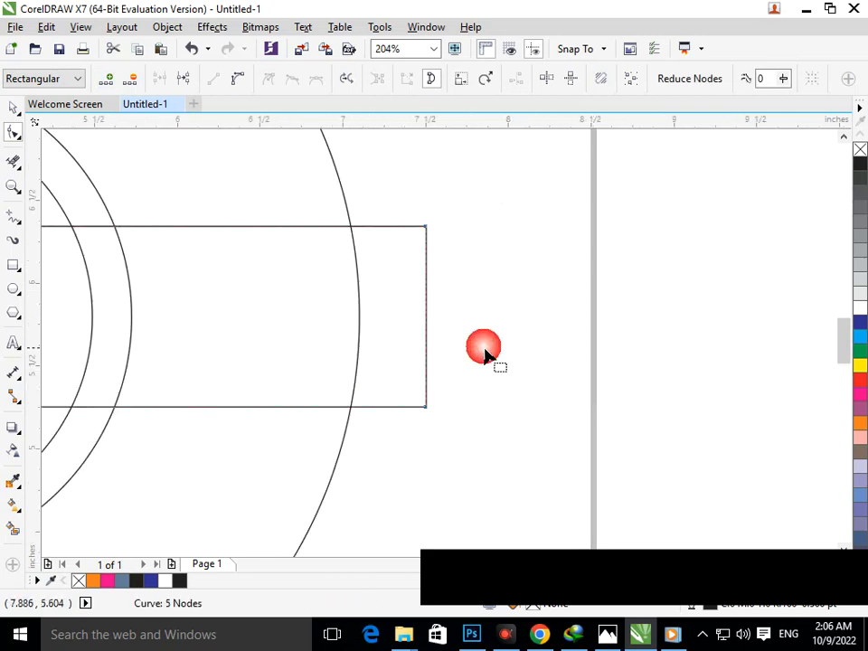
{"action": "left_click", "coordinate": [426, 320]}
{"action": "left_click", "coordinate": [106, 78]}
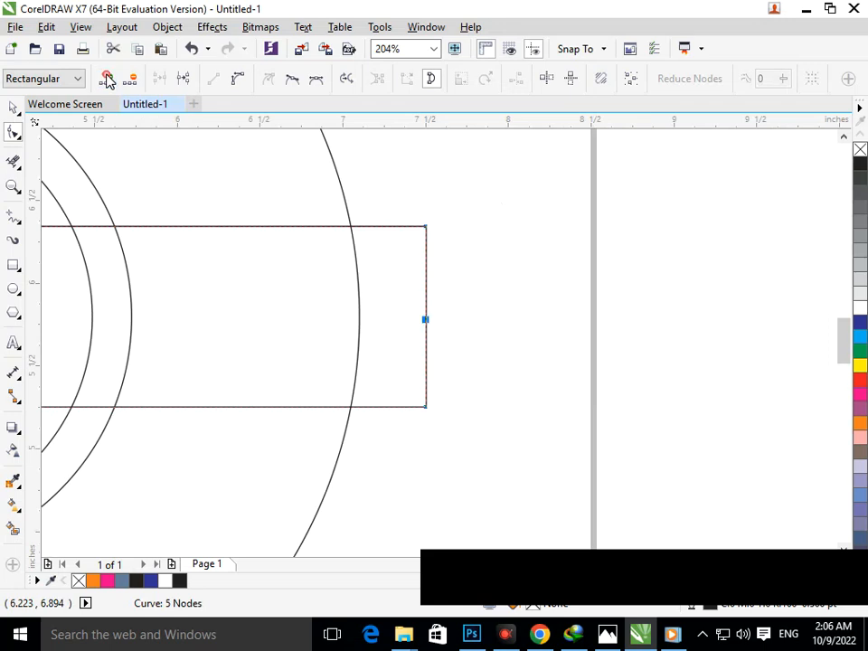
{"action": "left_click_drag", "start_coordinate": [425, 319], "coordinate": [357, 323]}
{"action": "key", "text": "F2"}
{"action": "right_click", "coordinate": [341, 334]}
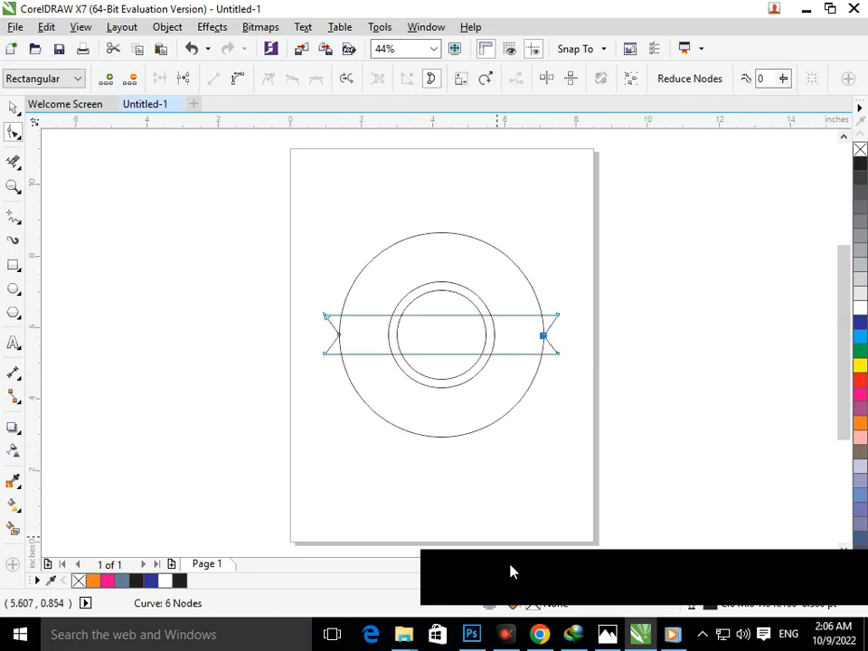
{"action": "left_click", "coordinate": [13, 107]}
{"action": "left_click", "coordinate": [197, 478]}
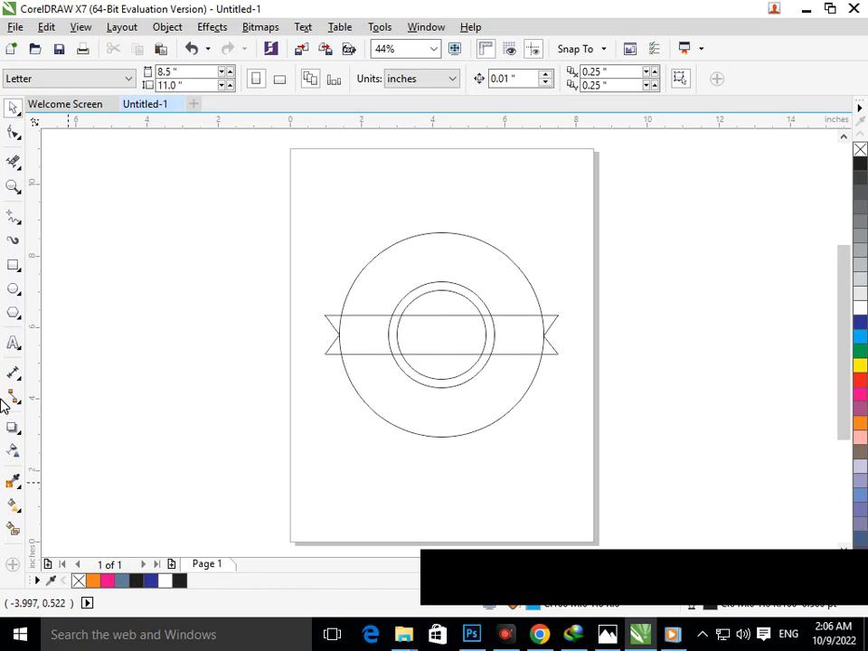
Delete the outer circle's segments that cross the ribbon's left end with Virtual Segment Delete.
{"action": "key", "text": "F2"}
{"action": "left_click_drag", "start_coordinate": [273, 296], "coordinate": [496, 451]}
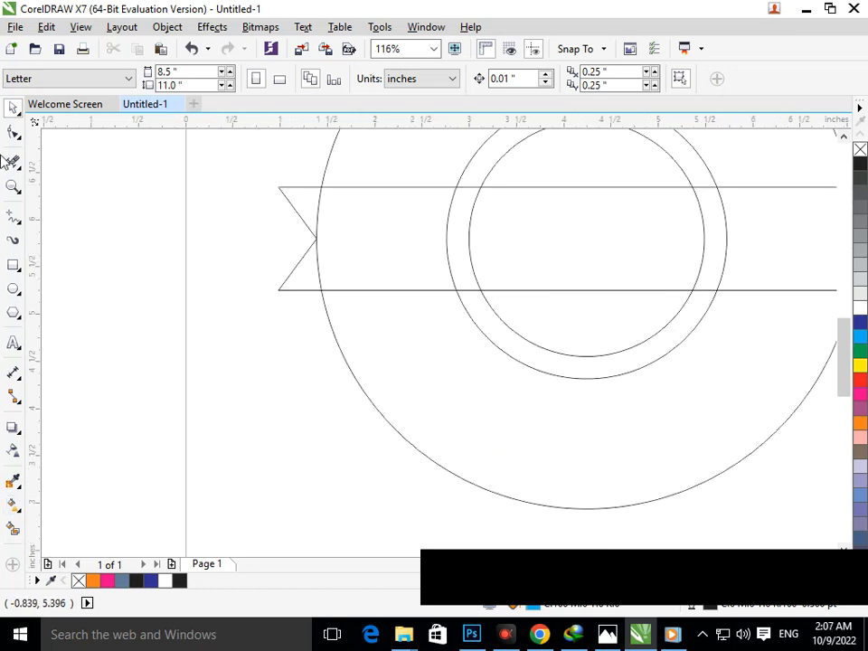
{"action": "left_click", "coordinate": [13, 161]}
{"action": "left_click", "coordinate": [307, 195]}
{"action": "left_click", "coordinate": [329, 269]}
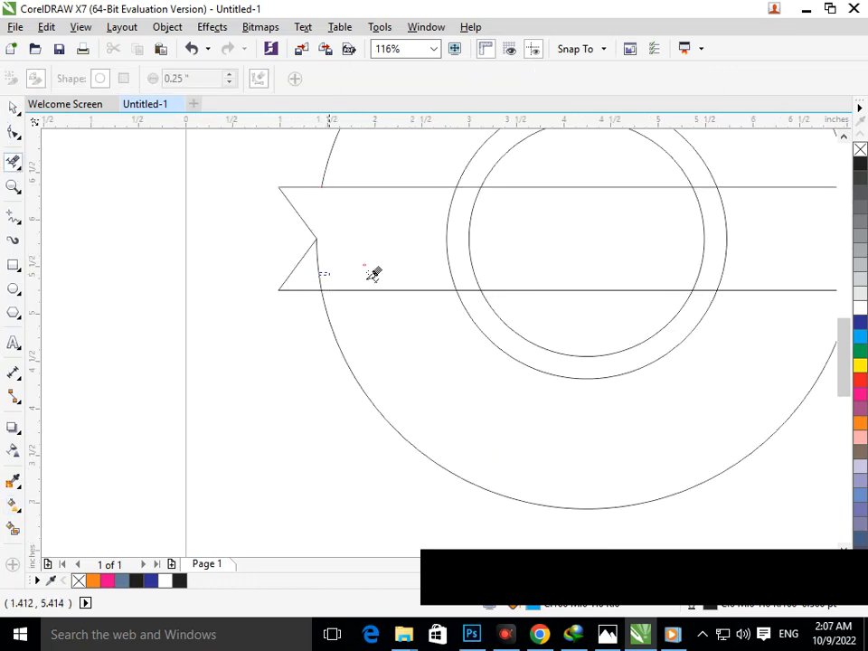
Delete the outer circle's segments inside the ribbon's right end, undoing any removal of the ribbon's own edge.
{"action": "left_click", "coordinate": [566, 281]}
{"action": "left_click_drag", "start_coordinate": [648, 229], "coordinate": [717, 312]}
{"action": "key", "text": "F3"}
{"action": "key", "text": "F2"}
{"action": "left_click", "coordinate": [564, 358]}
{"action": "left_click", "coordinate": [376, 266]}
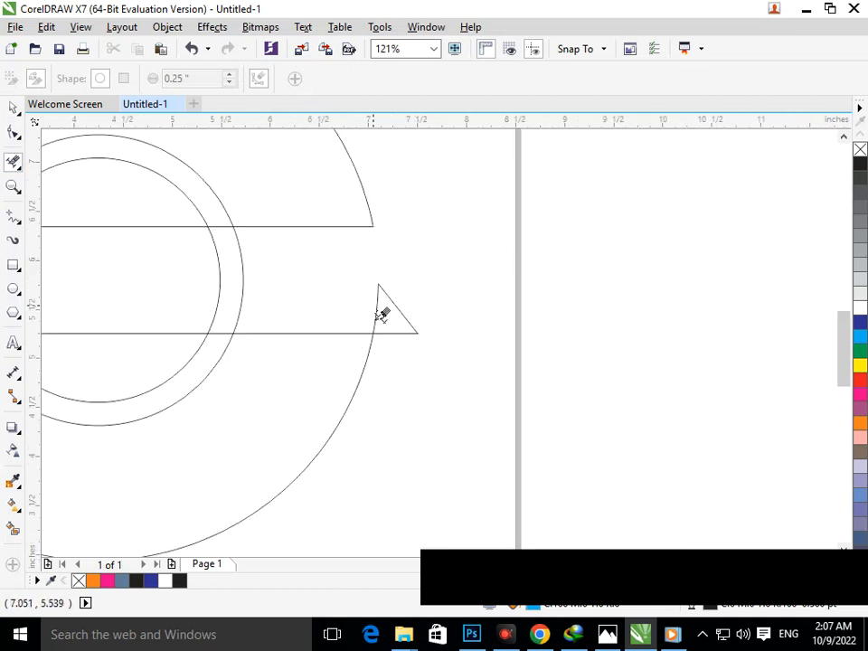
{"action": "key", "text": "ctrl+z"}
{"action": "left_click", "coordinate": [376, 261]}
{"action": "left_click", "coordinate": [399, 320]}
Delete all segments of the two inner circles that lie inside the ribbon.
{"action": "key", "text": "F3"}
{"action": "key", "text": "F2"}
{"action": "left_click_drag", "start_coordinate": [337, 284], "coordinate": [537, 369]}
{"action": "left_click_drag", "start_coordinate": [235, 381], "coordinate": [427, 368]}
{"action": "left_click_drag", "start_coordinate": [581, 388], "coordinate": [715, 389]}
{"action": "left_click_drag", "start_coordinate": [249, 236], "coordinate": [518, 397]}
{"action": "key", "text": "F3"}
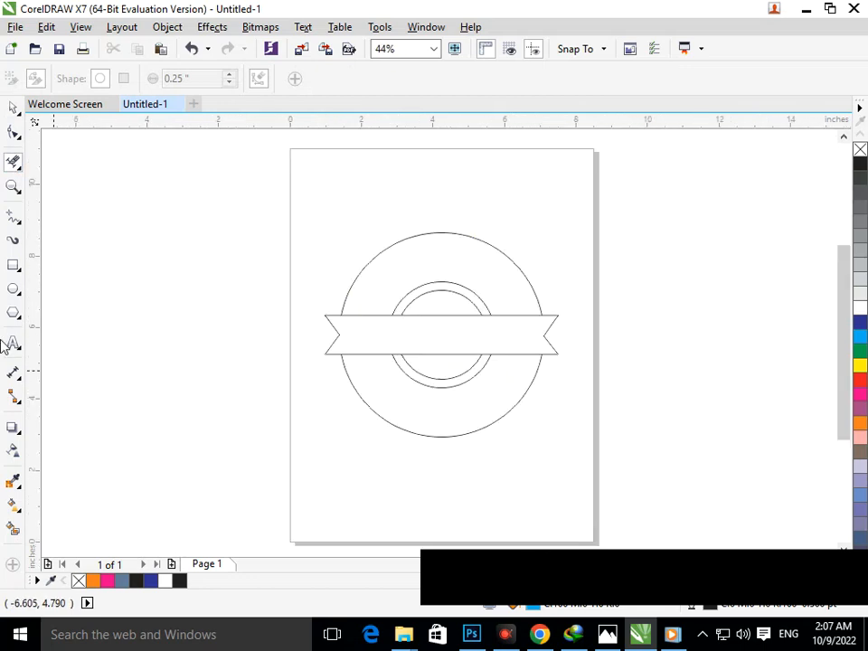
Add the artistic text COREL DRAW below the emblem and enlarge it to about 43 pt.
{"action": "left_click", "coordinate": [14, 343]}
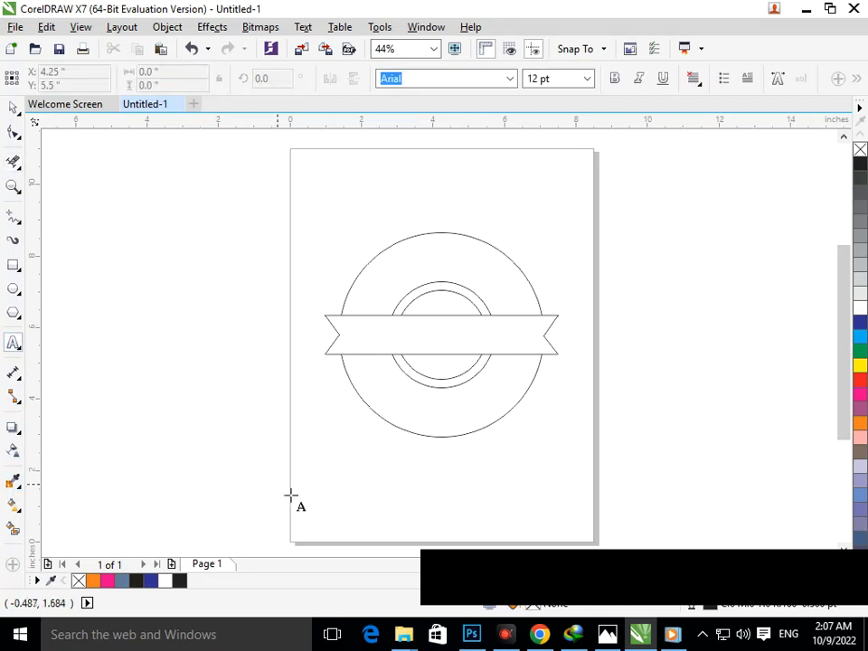
{"action": "left_click", "coordinate": [339, 488]}
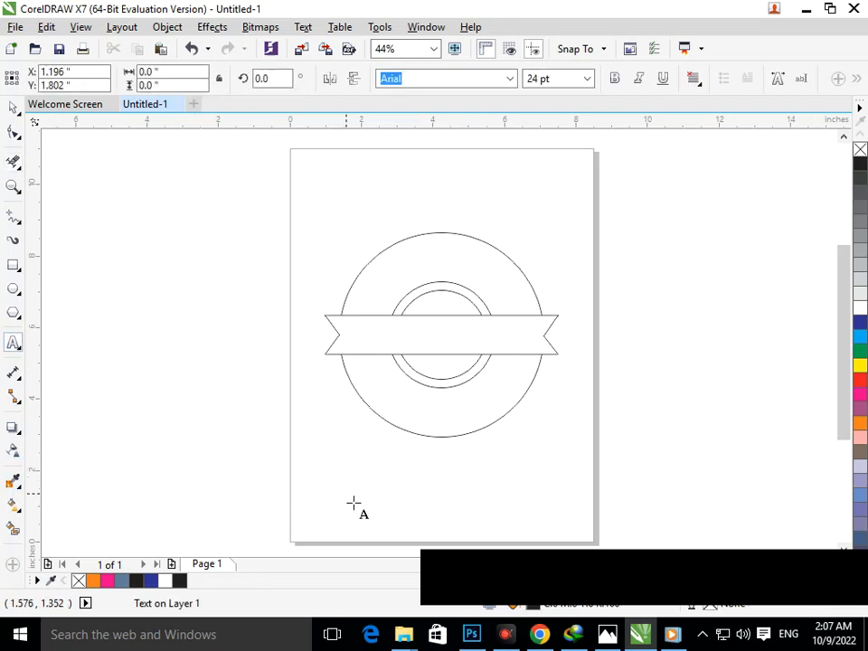
{"action": "type", "text": "cOR"}
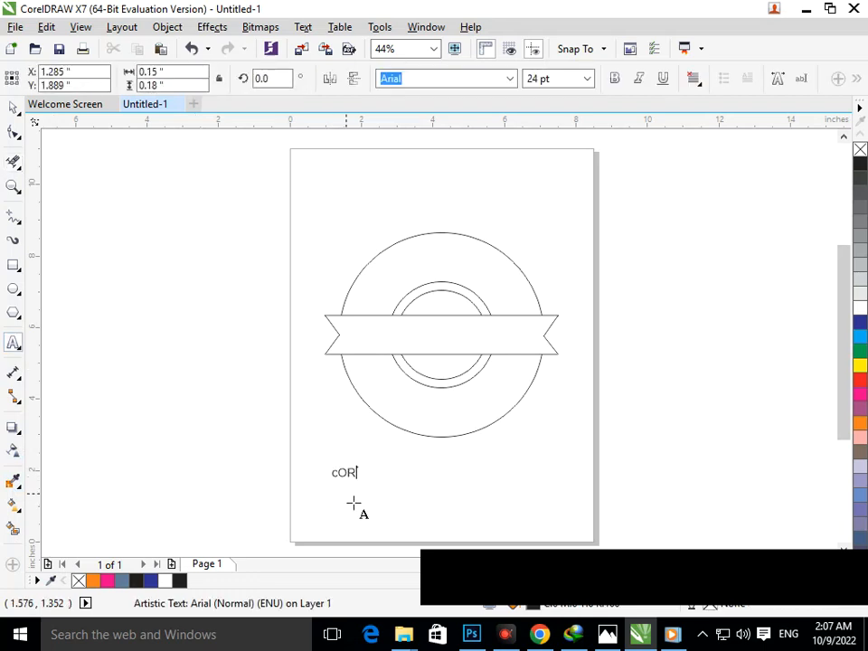
{"action": "type", "text": "CP"}
{"action": "key", "text": "BackSpace"}
{"action": "type", "text": "o"}
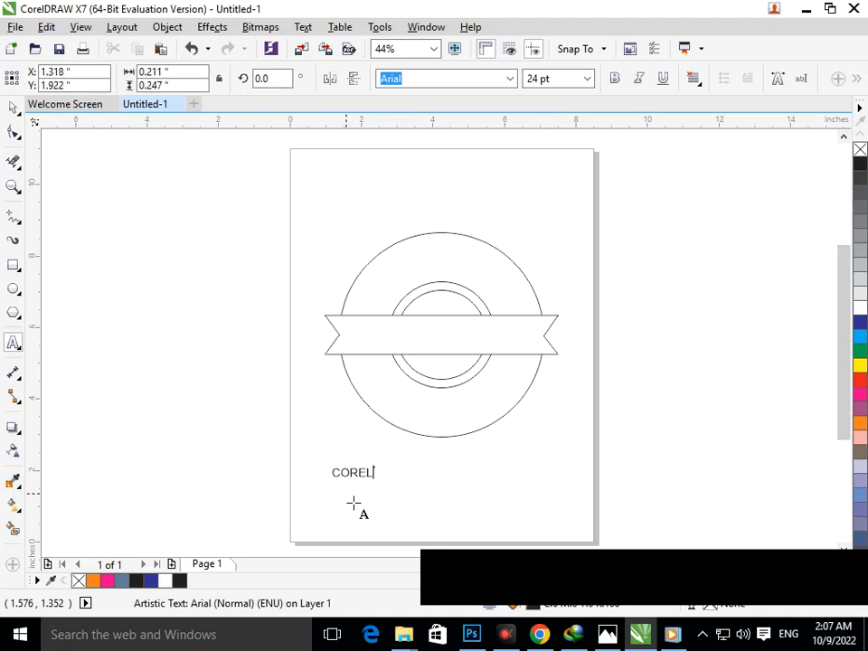
{"action": "key", "text": "Escape"}
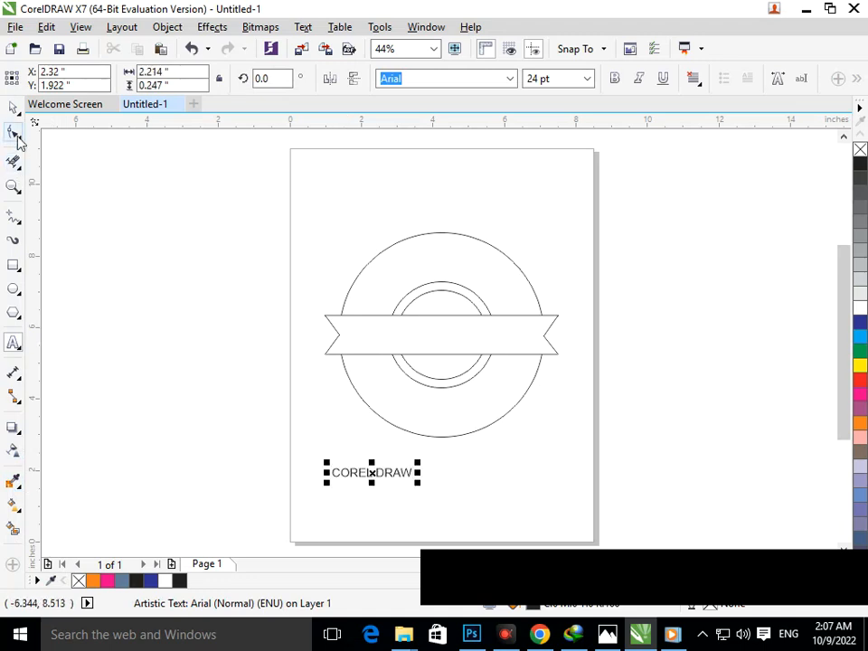
{"action": "left_click", "coordinate": [14, 107]}
{"action": "mouse_move", "coordinate": [417, 482]}
{"action": "left_mouse_down"}
{"action": "mouse_move", "coordinate": [472, 507]}
{"action": "mouse_move", "coordinate": [449, 495]}
{"action": "left_mouse_up"}
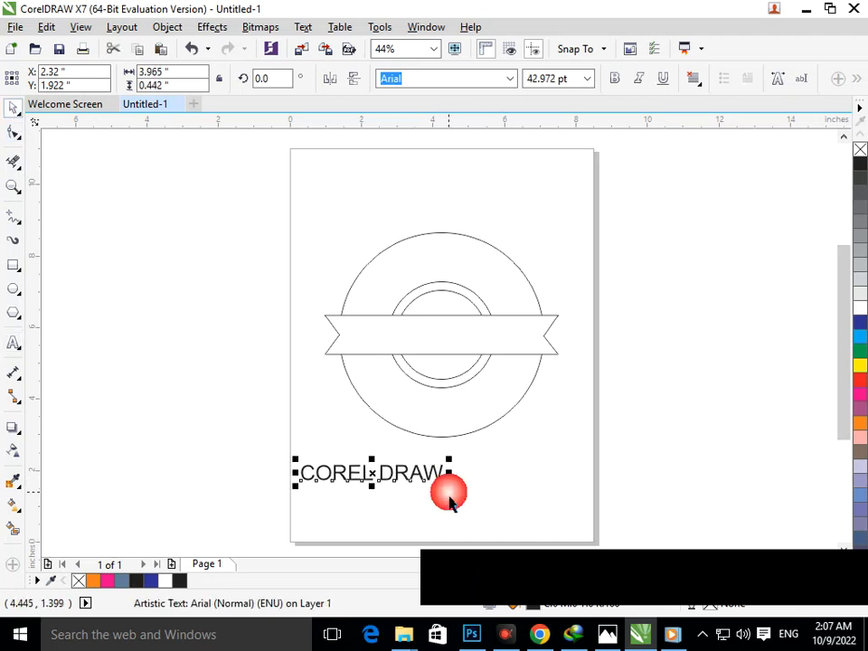
{"action": "left_click_drag", "start_coordinate": [249, 188], "coordinate": [615, 465]}
{"action": "left_click", "coordinate": [860, 425]}
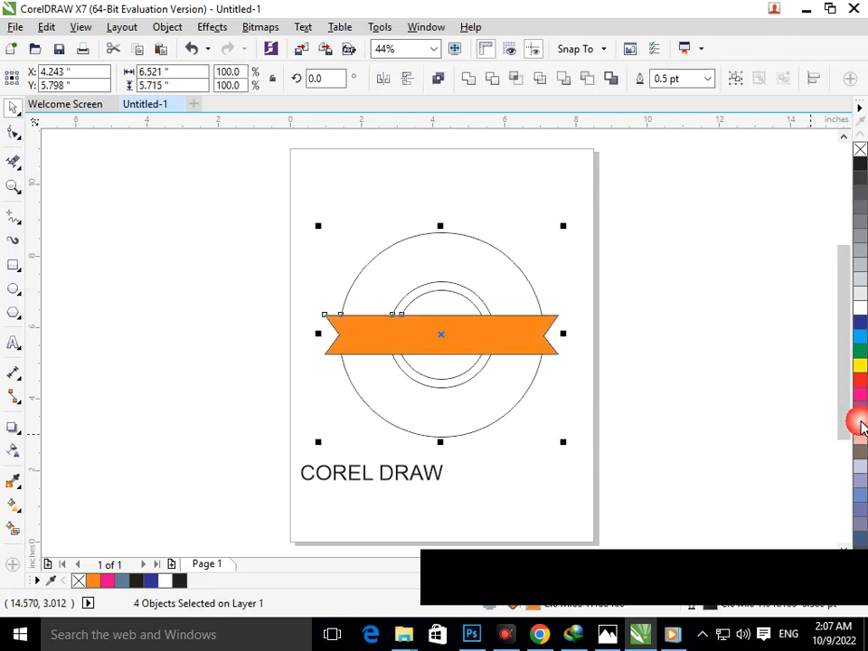
{"action": "key", "text": "ctrl+z"}
Give the circles and the ribbon an orange outline 8 pt thick.
{"action": "left_click_drag", "start_coordinate": [289, 188], "coordinate": [598, 470]}
{"action": "right_click", "coordinate": [862, 434]}
{"action": "left_click", "coordinate": [708, 78]}
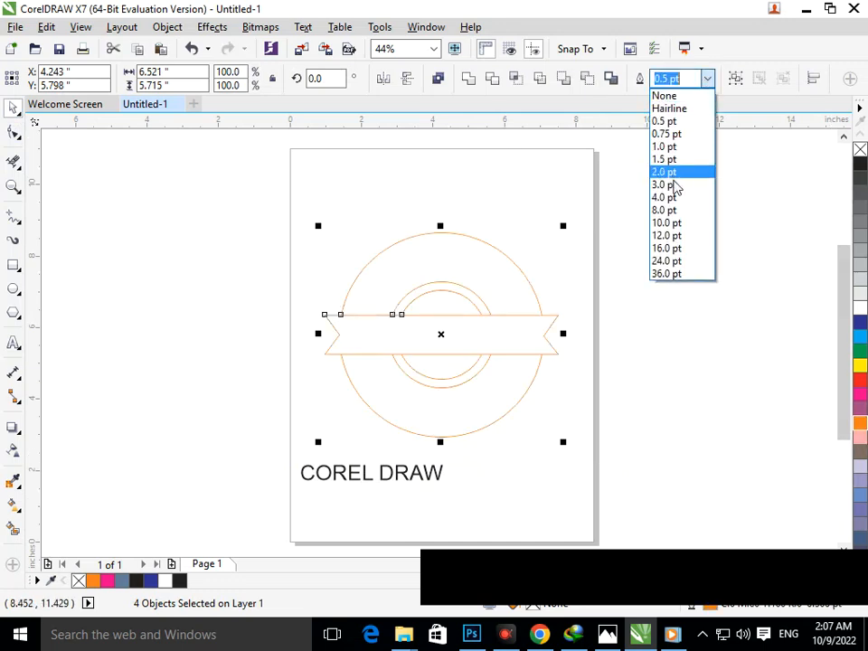
{"action": "left_click", "coordinate": [676, 209]}
{"action": "left_click", "coordinate": [419, 488]}
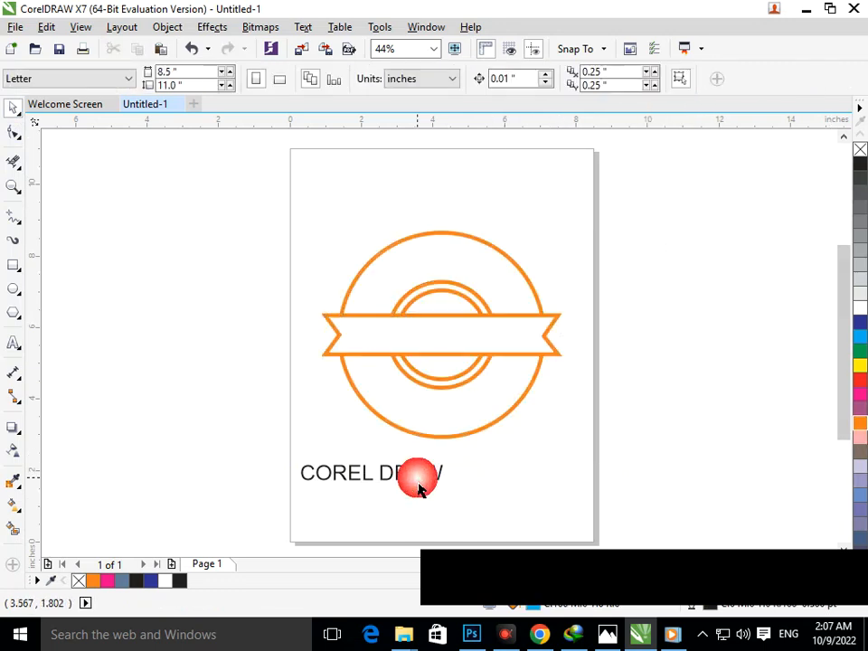
Fit the COREL DRAW text to the upper arc of the larger inner circle, offset 0.25 inch from the path.
{"action": "left_click", "coordinate": [419, 463]}
{"action": "left_click", "coordinate": [442, 284], "text": "shift"}
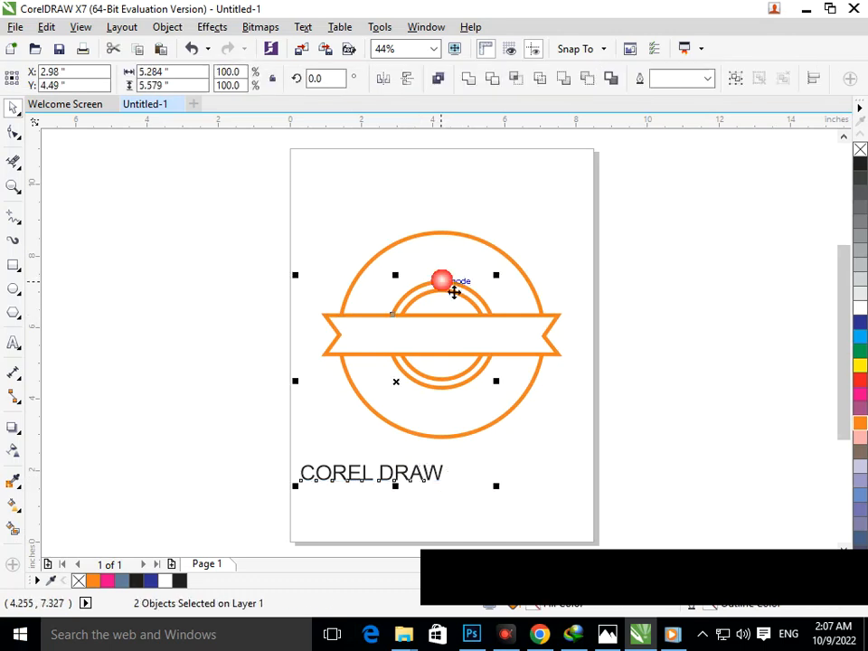
{"action": "left_click", "coordinate": [308, 27]}
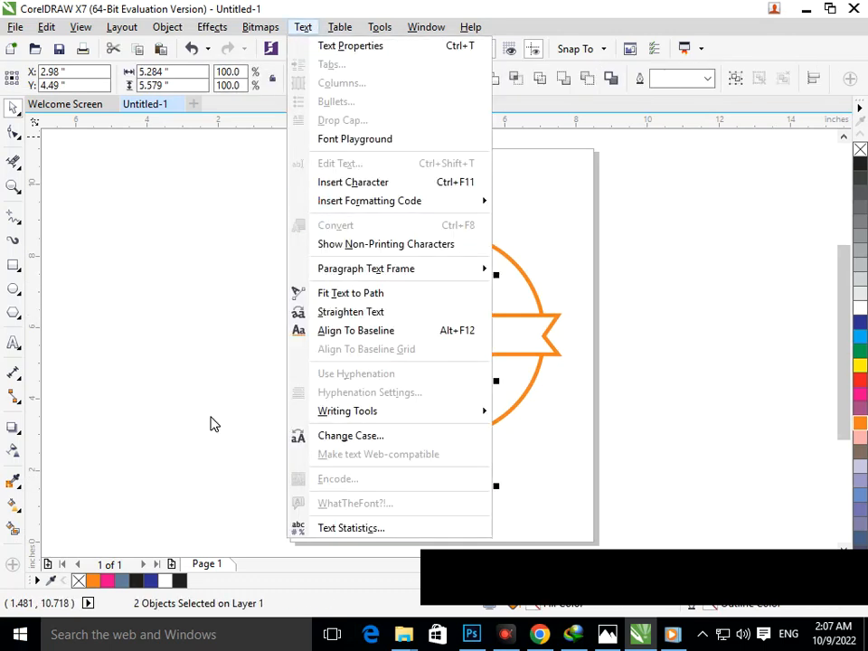
{"action": "left_click", "coordinate": [350, 293]}
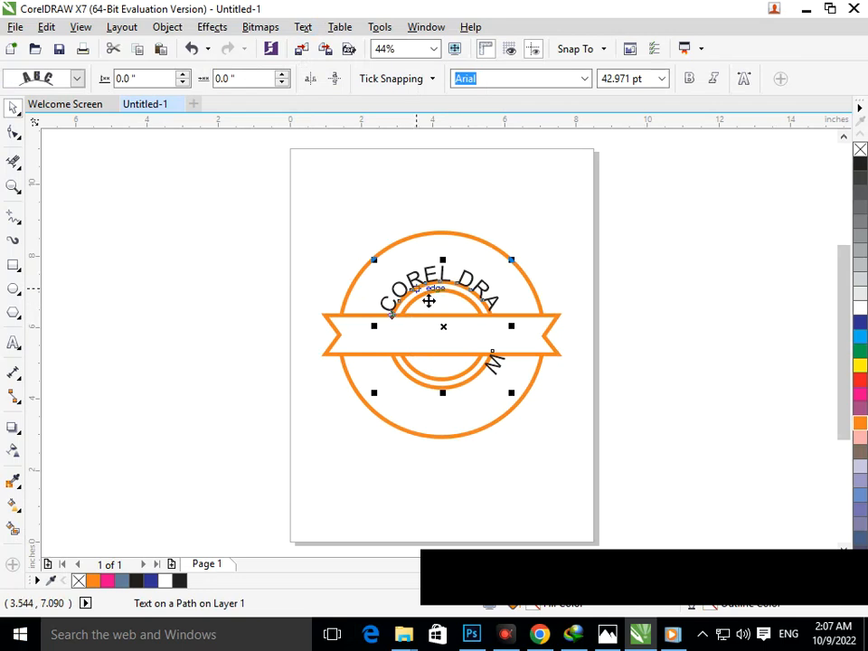
{"action": "mouse_move", "coordinate": [430, 287]}
{"action": "left_mouse_down"}
{"action": "mouse_move", "coordinate": [401, 283]}
{"action": "mouse_move", "coordinate": [416, 273]}
{"action": "mouse_move", "coordinate": [409, 257]}
{"action": "mouse_move", "coordinate": [417, 284]}
{"action": "left_mouse_up"}
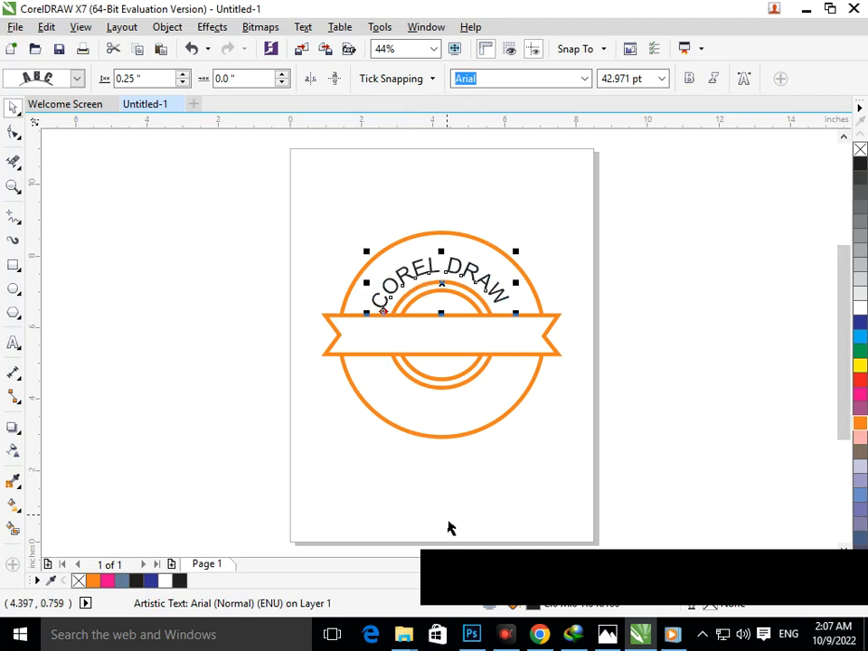
Make the curved COREL DRAW text bold.
{"action": "left_click", "coordinate": [695, 80]}
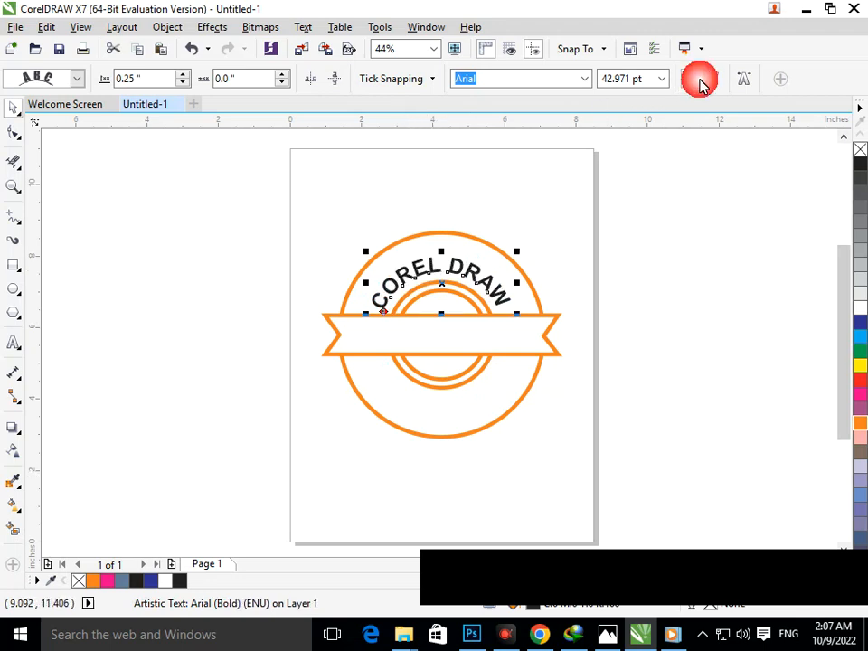
{"action": "left_click", "coordinate": [606, 457]}
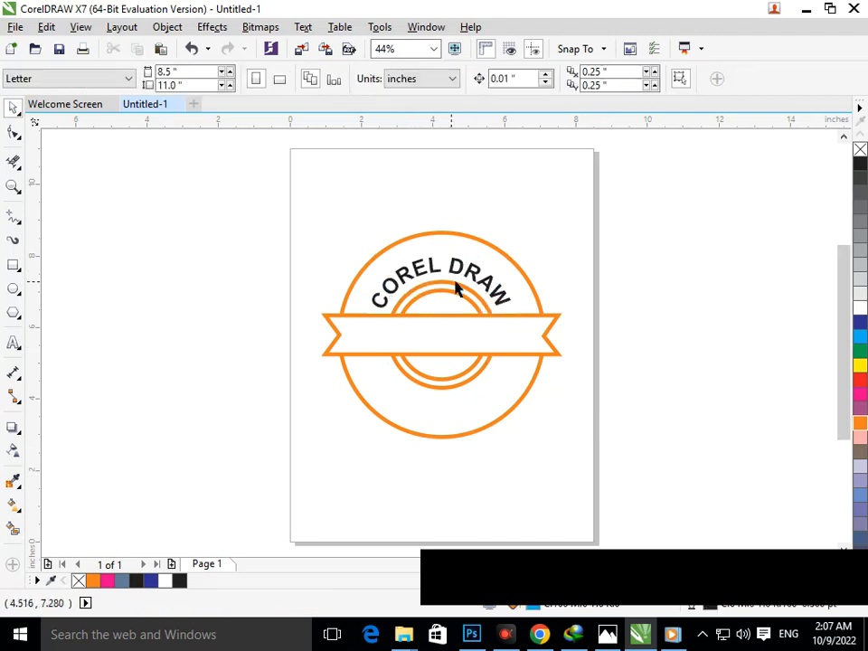
{"action": "left_click", "coordinate": [460, 283]}
{"action": "left_click", "coordinate": [460, 283]}
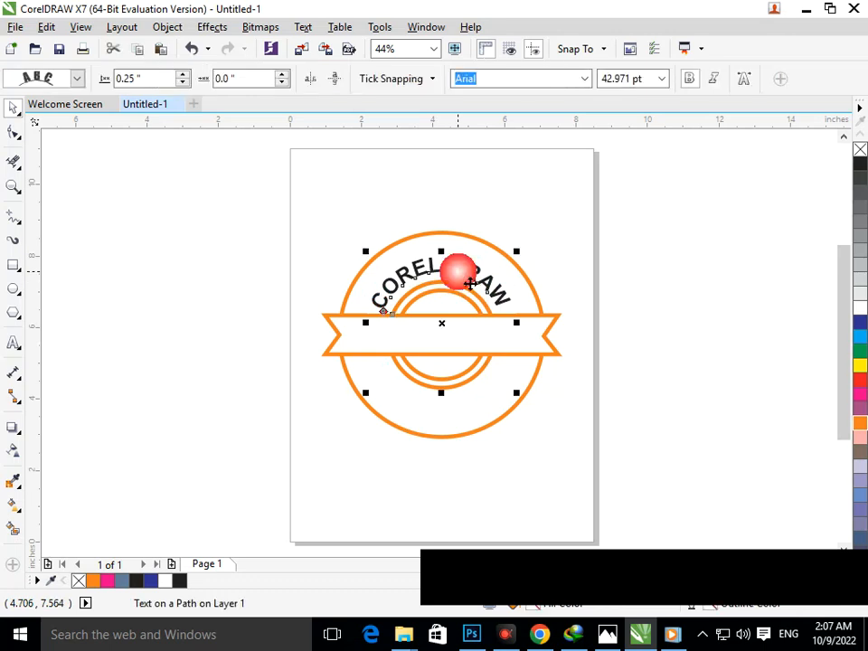
{"action": "left_click", "coordinate": [332, 409]}
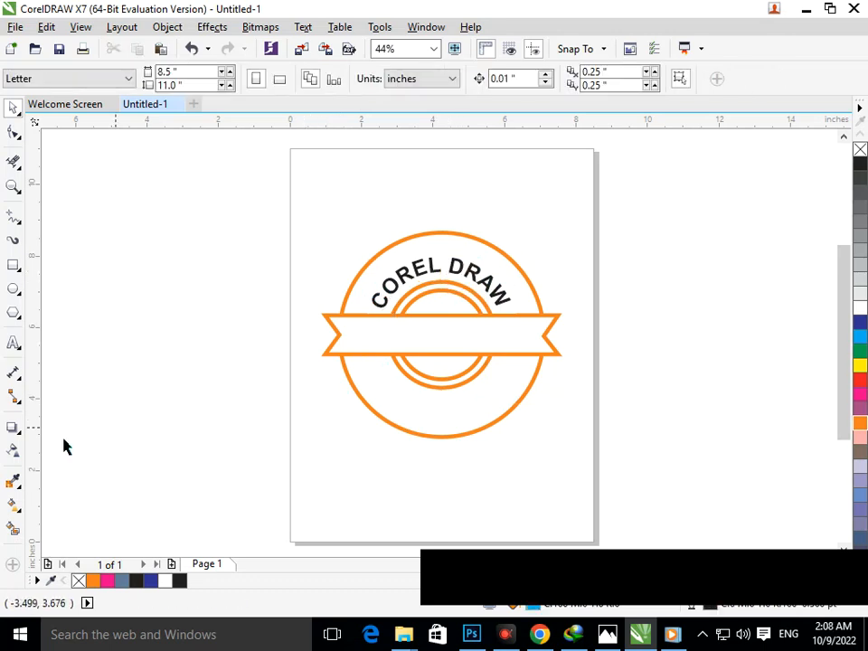
Add a second artistic text COREL DRAW below the emblem and enlarge it to about 43 pt.
{"action": "left_click", "coordinate": [13, 344]}
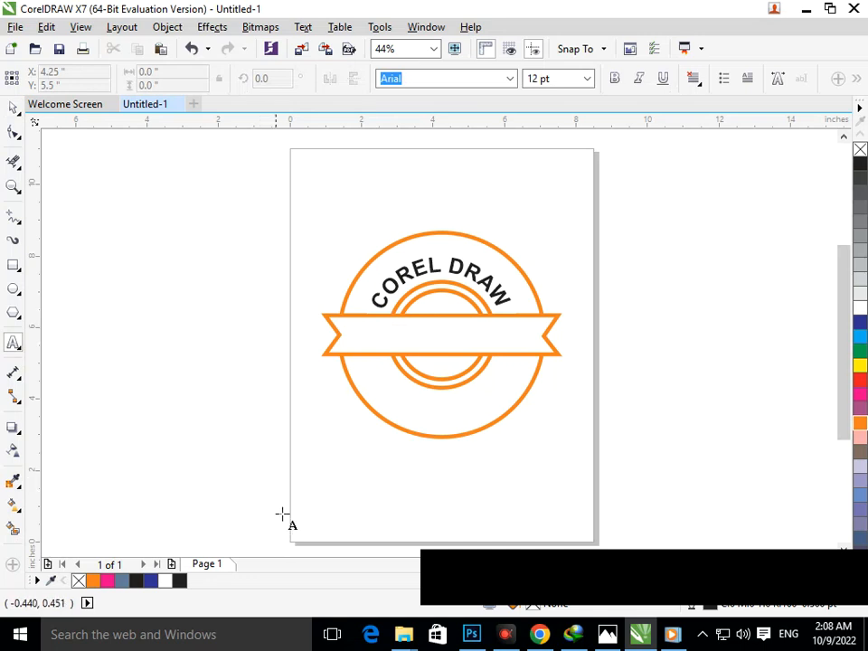
{"action": "left_click", "coordinate": [343, 473]}
{"action": "type", "text": "co"}
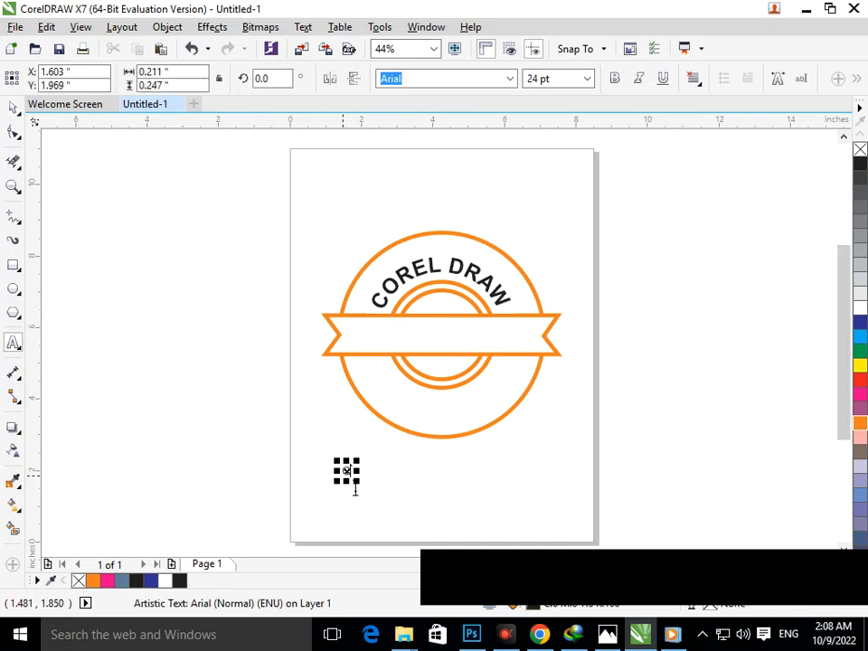
{"action": "type", "text": "REL DRAW"}
{"action": "left_click", "coordinate": [14, 109]}
{"action": "left_click", "coordinate": [444, 506]}
{"action": "left_click", "coordinate": [488, 284]}
{"action": "left_click", "coordinate": [504, 469]}
{"action": "left_click", "coordinate": [413, 475]}
{"action": "mouse_move", "coordinate": [439, 498]}
{"action": "left_mouse_down"}
{"action": "mouse_move", "coordinate": [477, 507]}
{"action": "mouse_move", "coordinate": [461, 508]}
{"action": "left_mouse_up"}
{"action": "left_click", "coordinate": [430, 488]}
Make the straight COREL DRAW text below the emblem bold.
{"action": "left_click", "coordinate": [427, 471]}
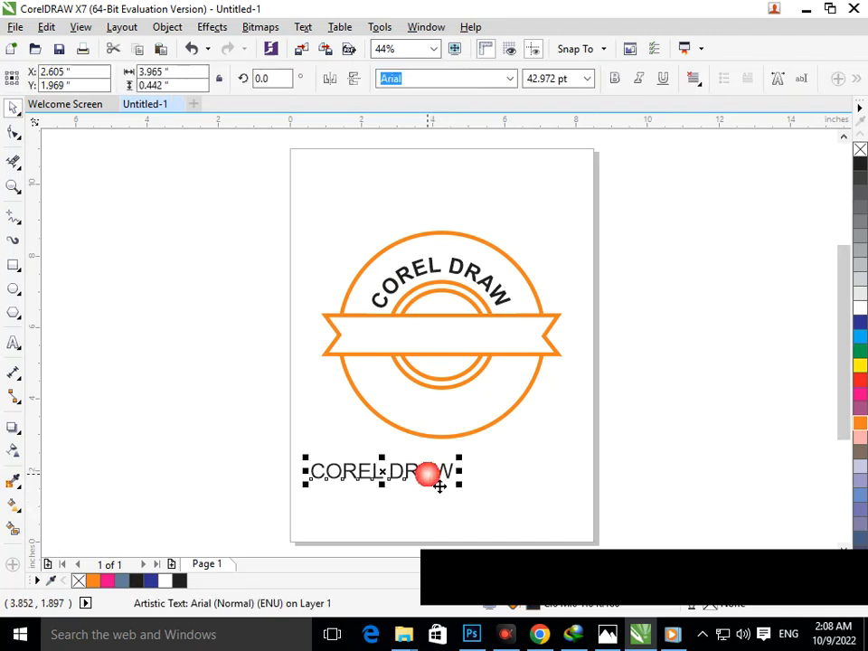
{"action": "left_click", "coordinate": [614, 82]}
{"action": "left_click", "coordinate": [449, 486]}
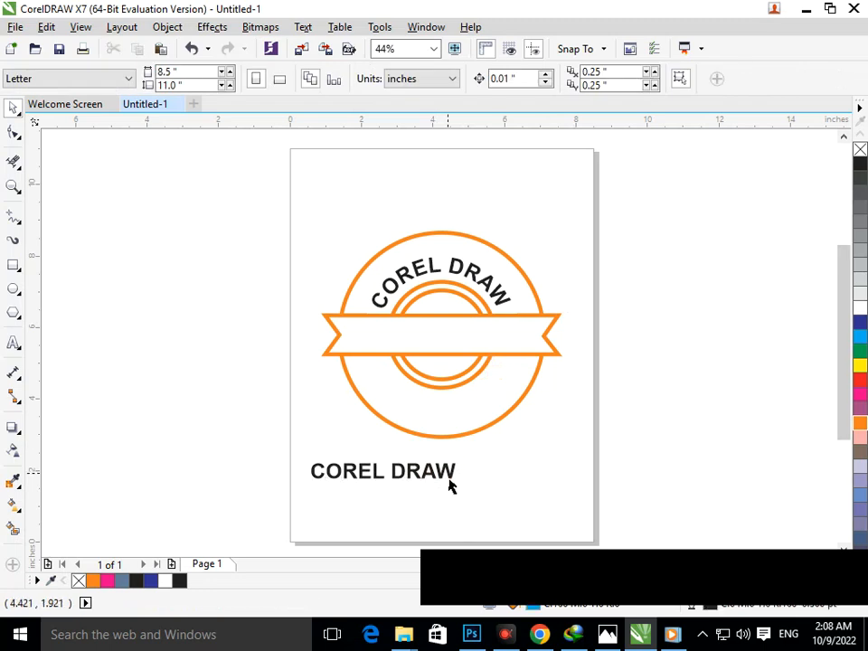
{"action": "left_click", "coordinate": [452, 485]}
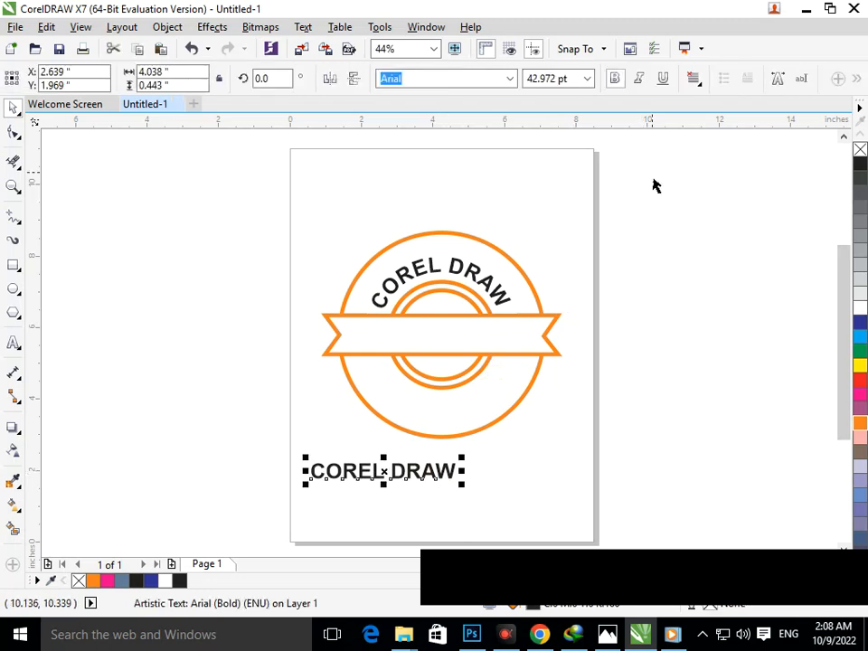
Fill both the curved and the straight COREL DRAW texts with dark blue.
{"action": "left_click", "coordinate": [509, 288]}
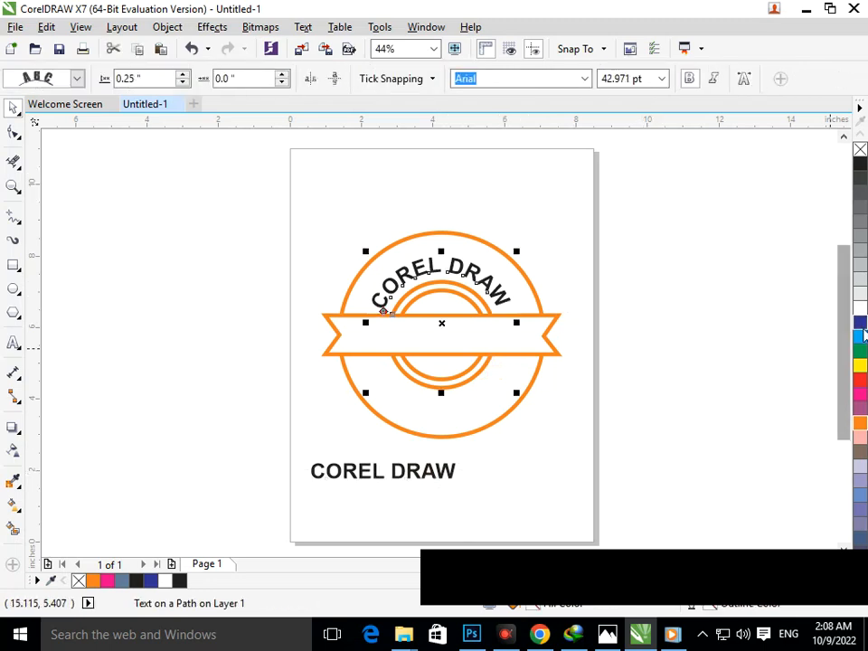
{"action": "left_click", "coordinate": [860, 324]}
{"action": "left_click", "coordinate": [421, 469]}
{"action": "left_click", "coordinate": [440, 479]}
{"action": "left_click", "coordinate": [860, 324]}
{"action": "left_click", "coordinate": [450, 489]}
Fit the straight COREL DRAW text to the path of the larger inner circle.
{"action": "left_click", "coordinate": [454, 485]}
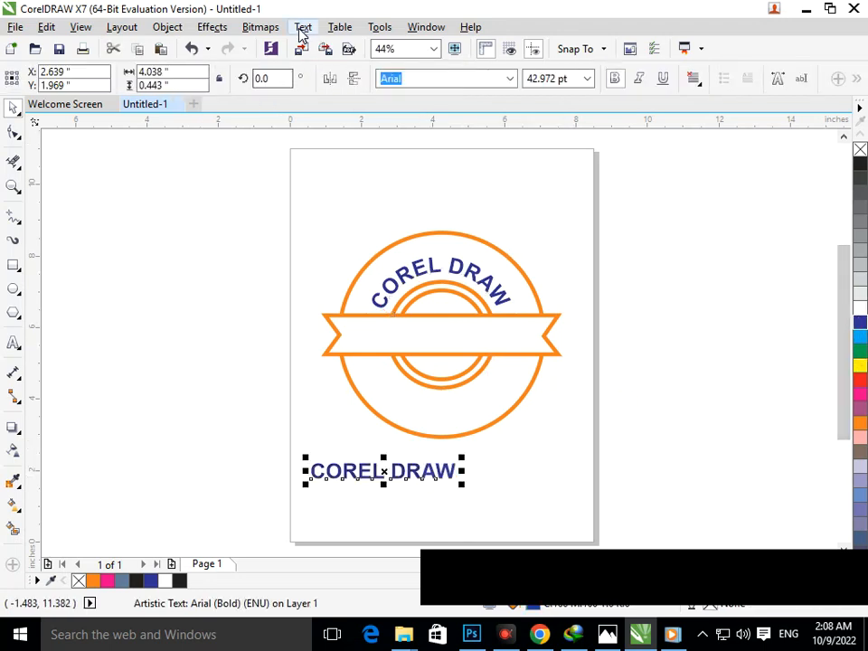
{"action": "left_click", "coordinate": [430, 395], "text": "shift"}
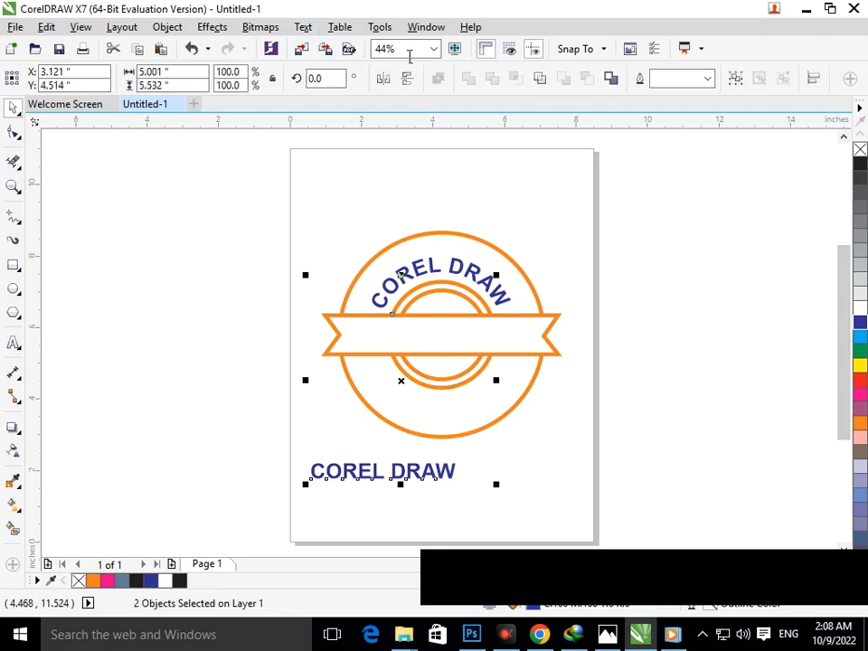
{"action": "left_click", "coordinate": [318, 27]}
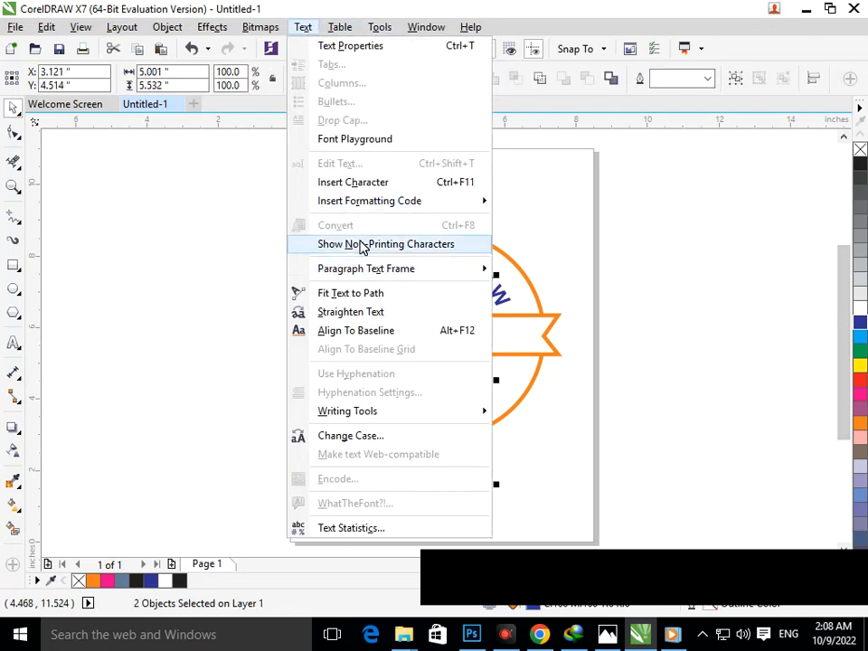
{"action": "left_click", "coordinate": [342, 292]}
{"action": "left_click", "coordinate": [362, 297]}
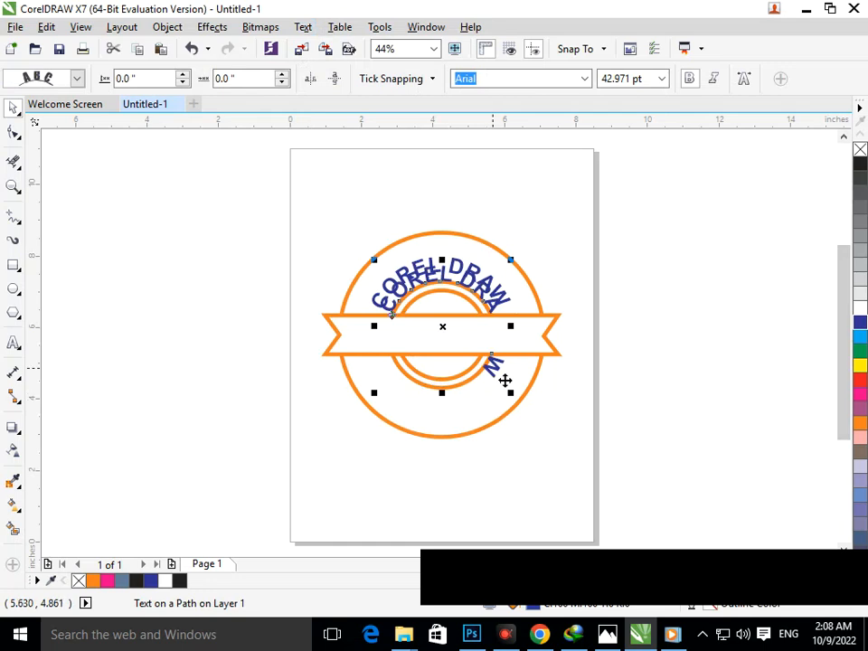
{"action": "left_click", "coordinate": [441, 282]}
{"action": "left_click", "coordinate": [502, 385]}
{"action": "left_click_drag", "start_coordinate": [506, 389], "coordinate": [422, 304]}
{"action": "left_click", "coordinate": [420, 295]}
Move the second curved COREL DRAW text to the circle's lower arc, offset 0.375 inch from the path.
{"action": "left_click", "coordinate": [426, 291]}
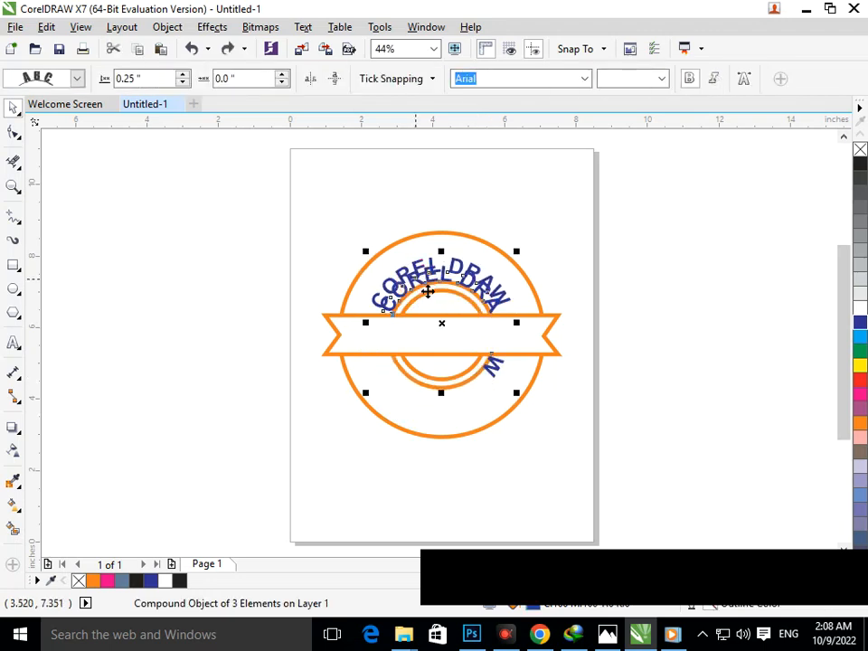
{"action": "left_click", "coordinate": [426, 292]}
{"action": "left_click", "coordinate": [61, 82]}
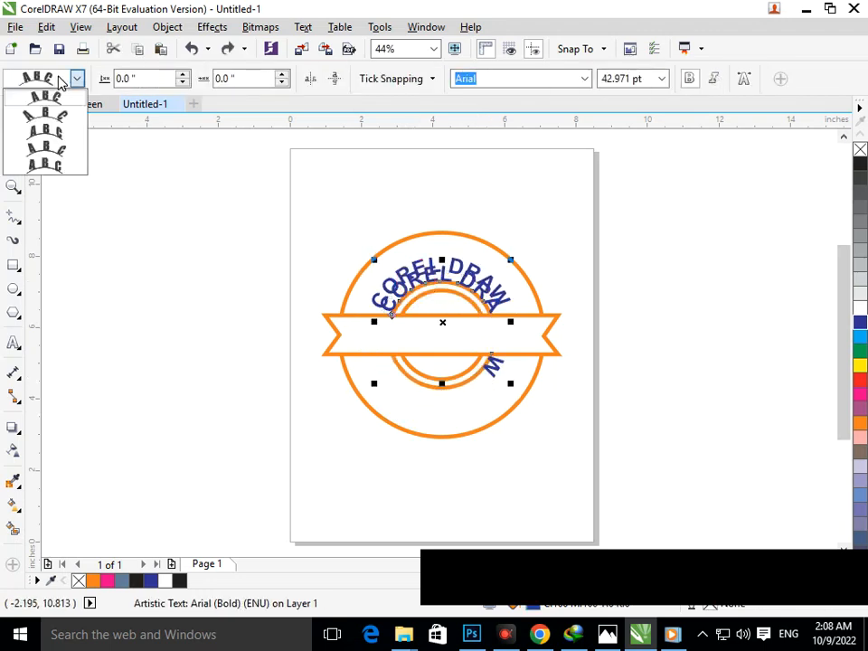
{"action": "left_click", "coordinate": [60, 107]}
{"action": "left_click", "coordinate": [69, 87]}
{"action": "left_click", "coordinate": [66, 95]}
{"action": "mouse_move", "coordinate": [431, 275]}
{"action": "left_mouse_down"}
{"action": "mouse_move", "coordinate": [443, 287]}
{"action": "mouse_move", "coordinate": [389, 276]}
{"action": "mouse_move", "coordinate": [473, 402]}
{"action": "mouse_move", "coordinate": [444, 333]}
{"action": "mouse_move", "coordinate": [434, 396]}
{"action": "mouse_move", "coordinate": [451, 380]}
{"action": "mouse_move", "coordinate": [479, 433]}
{"action": "mouse_move", "coordinate": [475, 424]}
{"action": "left_mouse_up"}
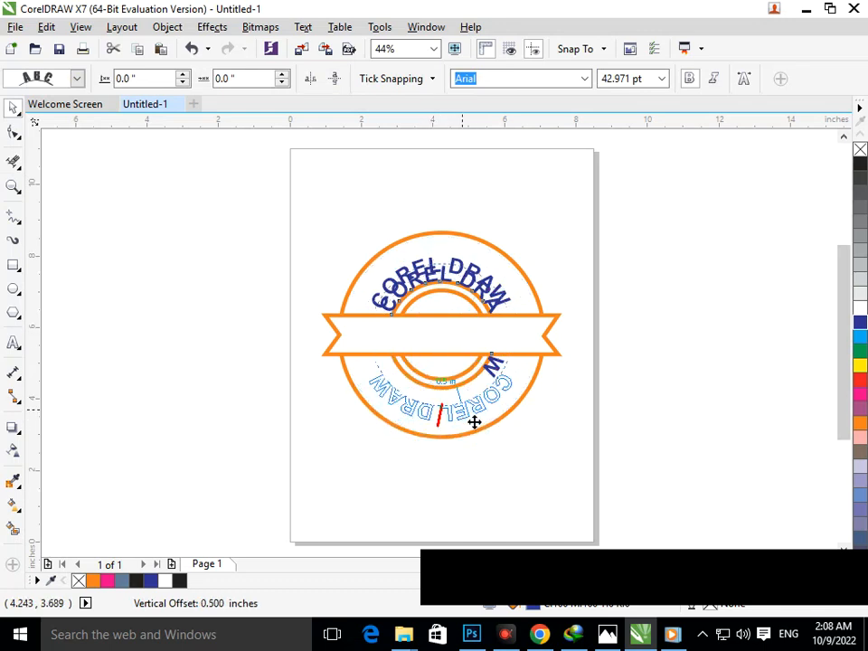
{"action": "left_click_drag", "start_coordinate": [475, 417], "coordinate": [475, 355]}
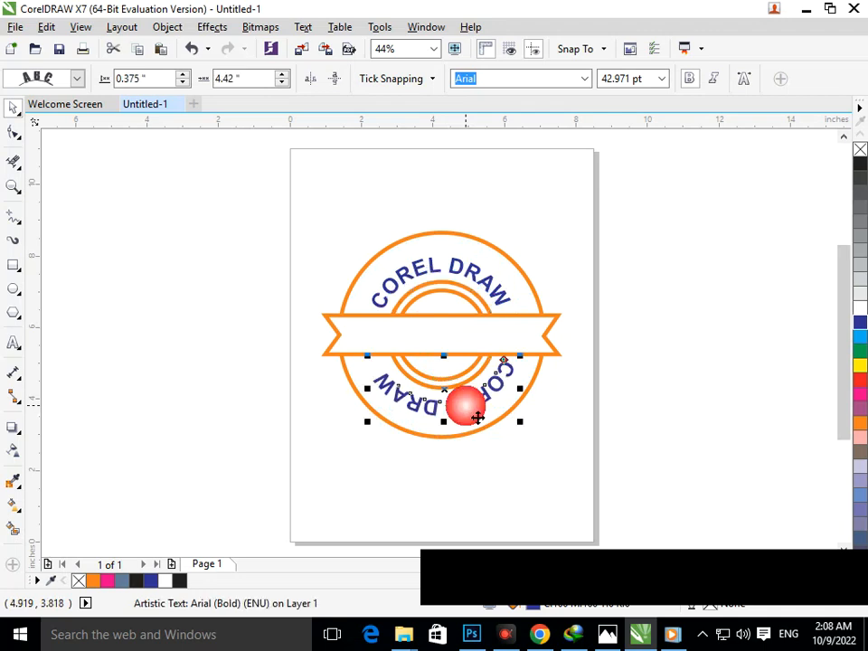
{"action": "left_click", "coordinate": [505, 470]}
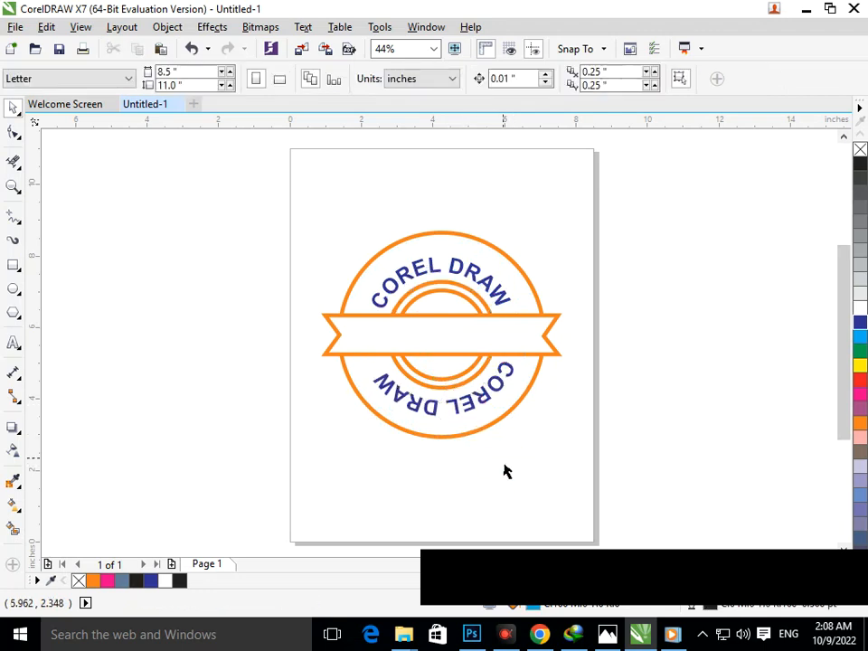
{"action": "left_click", "coordinate": [470, 416]}
{"action": "key", "text": "Escape"}
{"action": "left_click", "coordinate": [470, 414]}
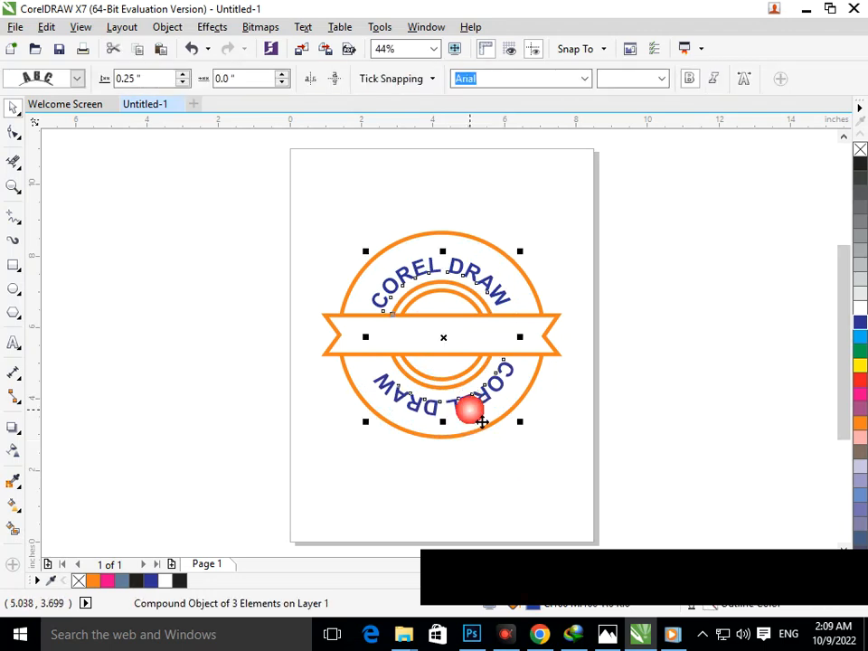
{"action": "left_click", "coordinate": [506, 441]}
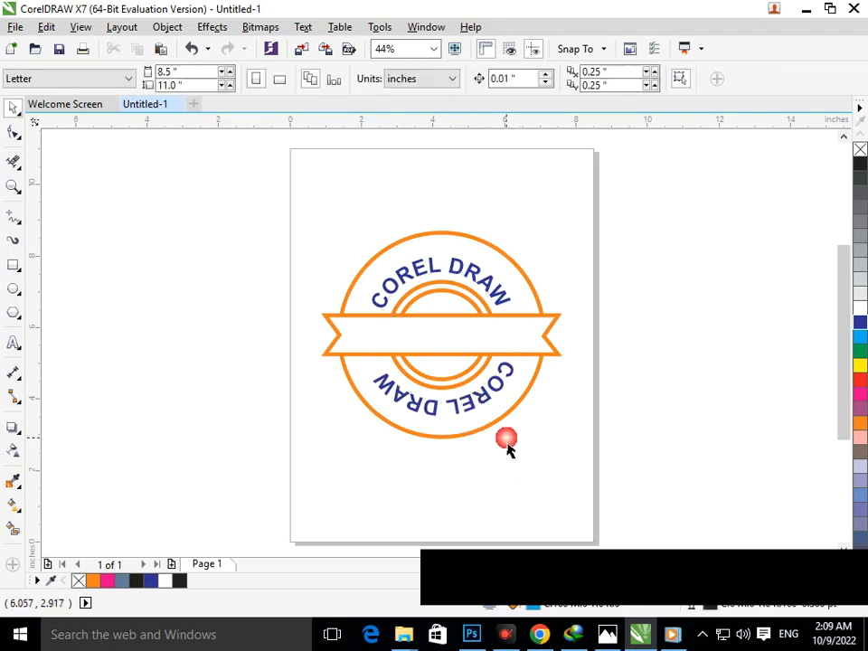
Add a third artistic text COREL DRAW in 24 pt Arial at the lower left of the page.
{"action": "left_click", "coordinate": [14, 343]}
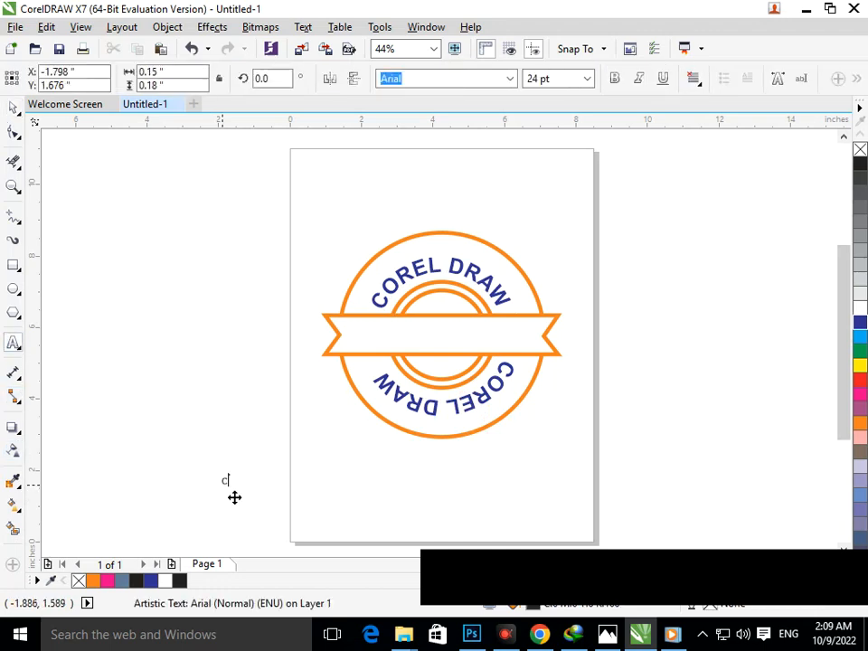
{"action": "type", "text": "r"}
{"action": "type", "text": "el dr"}
{"action": "type", "text": "DRAWDRAW"}
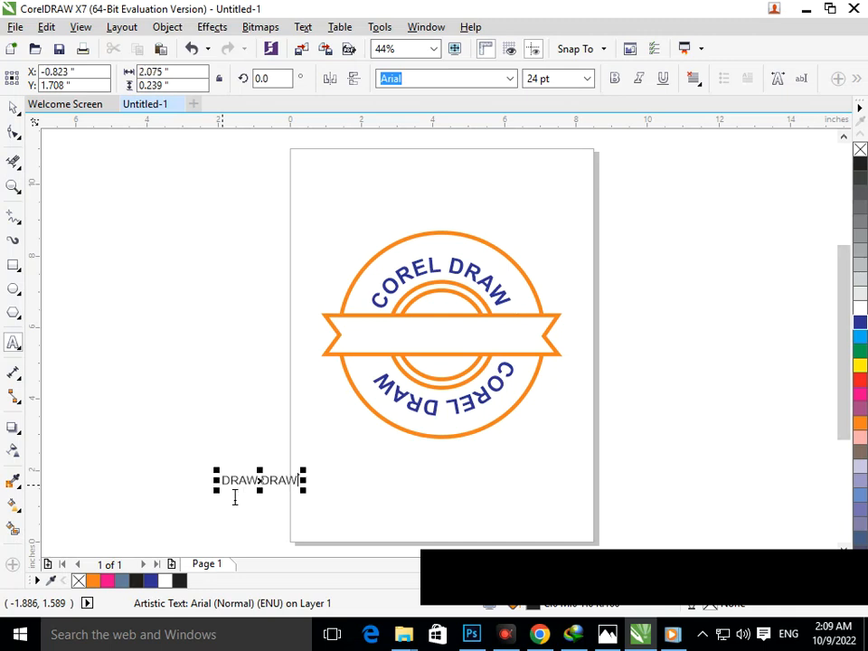
{"action": "key", "text": "BackSpace"}
{"action": "key", "text": "BackSpace"}
{"action": "key", "text": "BackSpace"}
{"action": "key", "text": "BackSpace"}
{"action": "key", "text": "BackSpace"}
{"action": "key", "text": "BackSpace"}
{"action": "key", "text": "BackSpace"}
{"action": "key", "text": "BackSpace"}
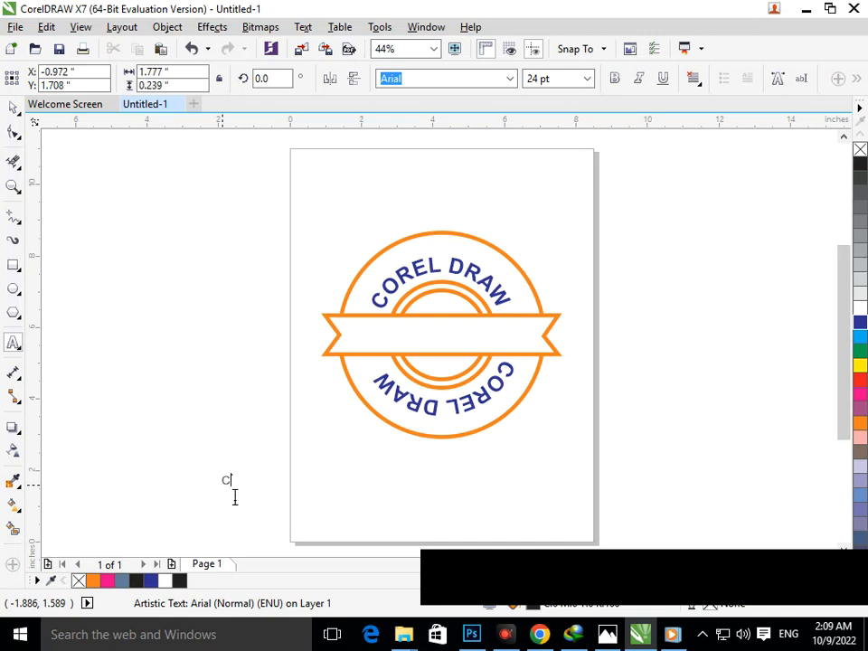
{"action": "type", "text": "COREL DRAW"}
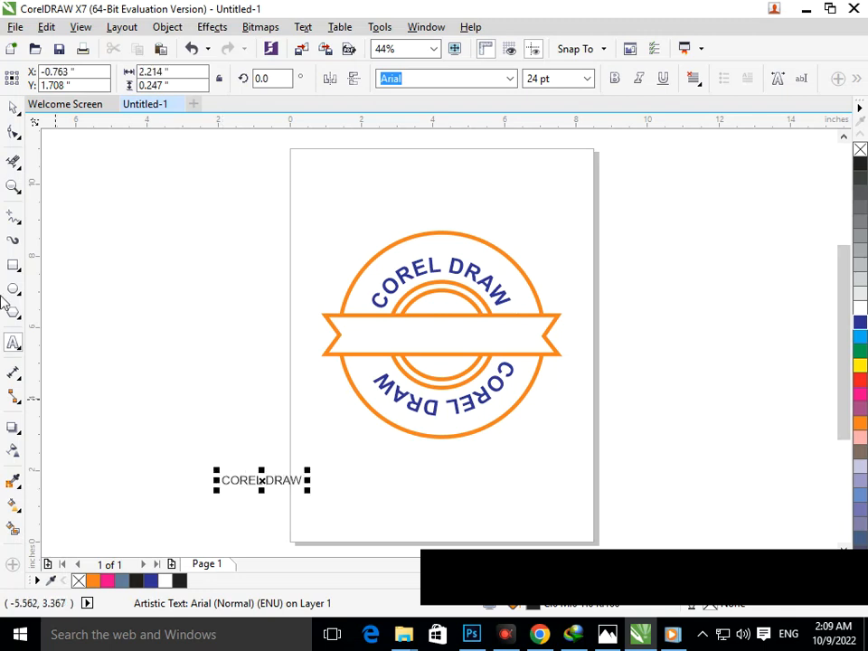
Move the new COREL DRAW text onto the centre of the ribbon and enlarge it to about 50.6 pt.
{"action": "left_click", "coordinate": [13, 106]}
{"action": "mouse_move", "coordinate": [295, 492]}
{"action": "left_mouse_down"}
{"action": "mouse_move", "coordinate": [400, 398]}
{"action": "mouse_move", "coordinate": [475, 349]}
{"action": "left_mouse_up"}
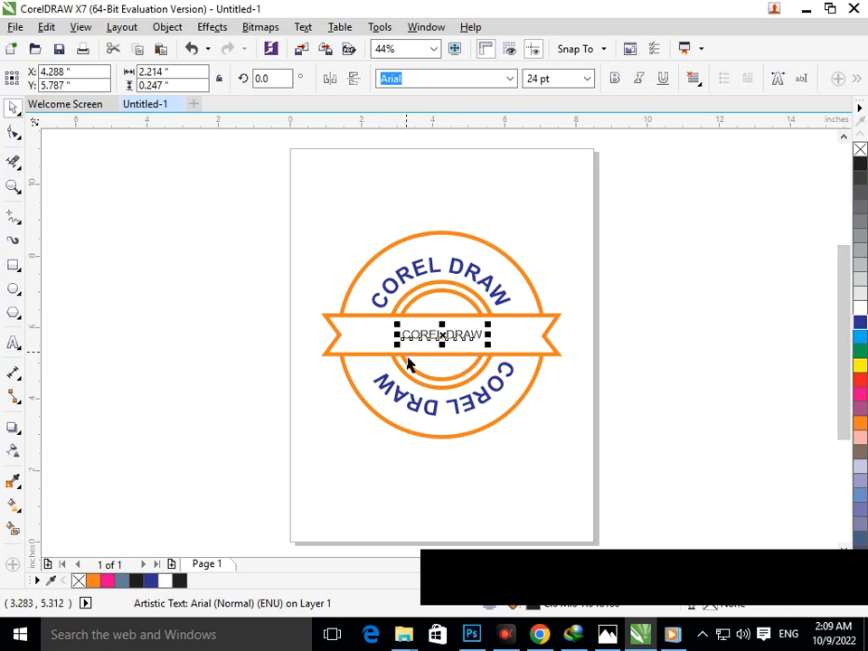
{"action": "left_click_drag", "start_coordinate": [401, 347], "coordinate": [369, 347]}
{"action": "left_click_drag", "start_coordinate": [381, 373], "coordinate": [360, 369]}
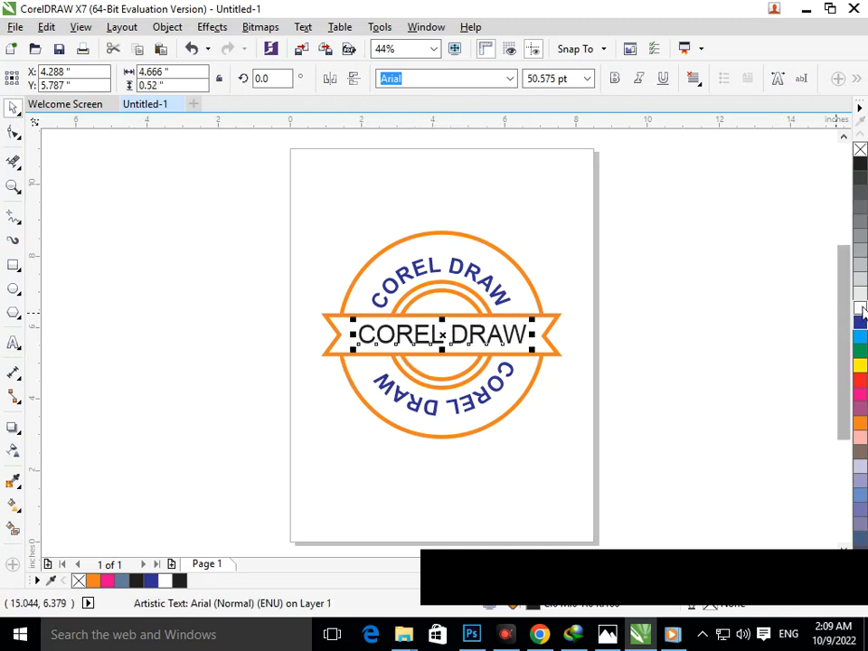
Give the ribbon text a thicker black outline placed behind the fill.
{"action": "left_click", "coordinate": [861, 165]}
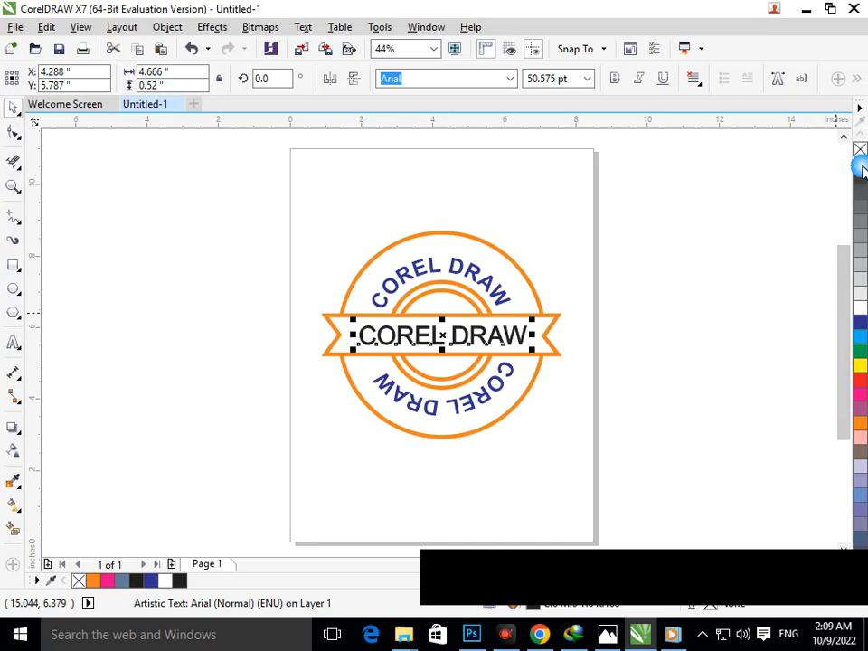
{"action": "key", "text": "F12"}
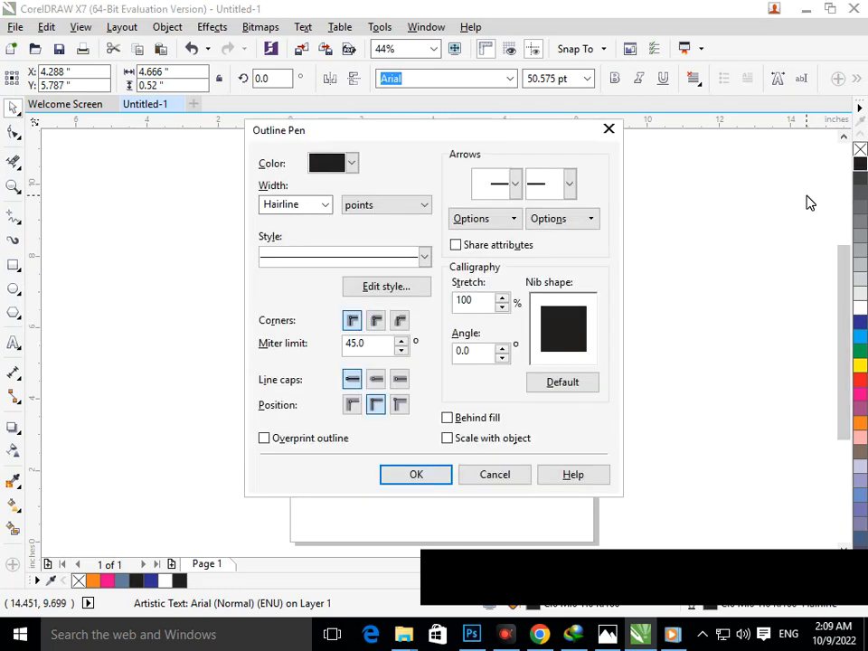
{"action": "left_click", "coordinate": [323, 204]}
{"action": "left_click", "coordinate": [285, 311]}
{"action": "left_click", "coordinate": [465, 420]}
{"action": "left_click", "coordinate": [444, 467]}
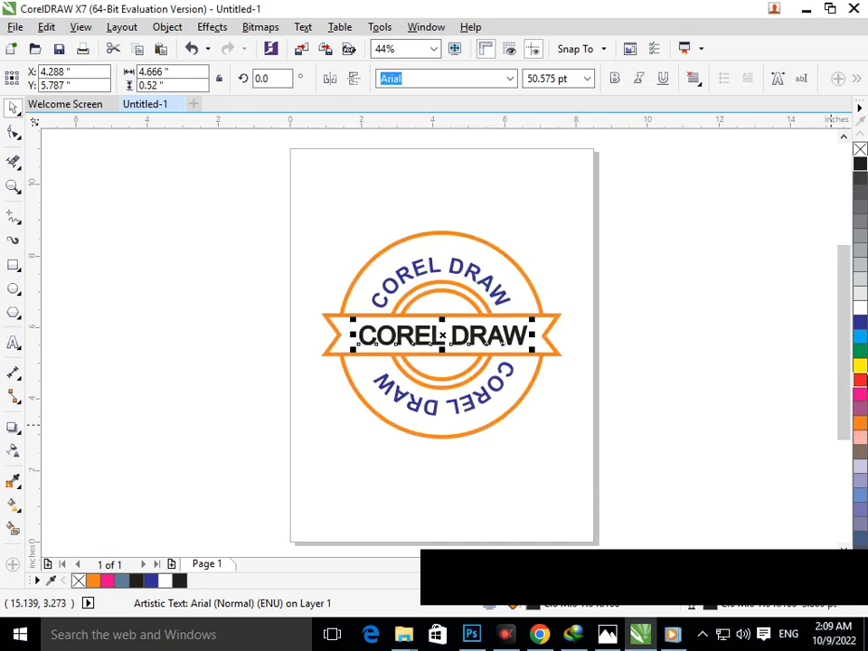
Change the ribbon text's outline and fill to magenta.
{"action": "right_click", "coordinate": [860, 395]}
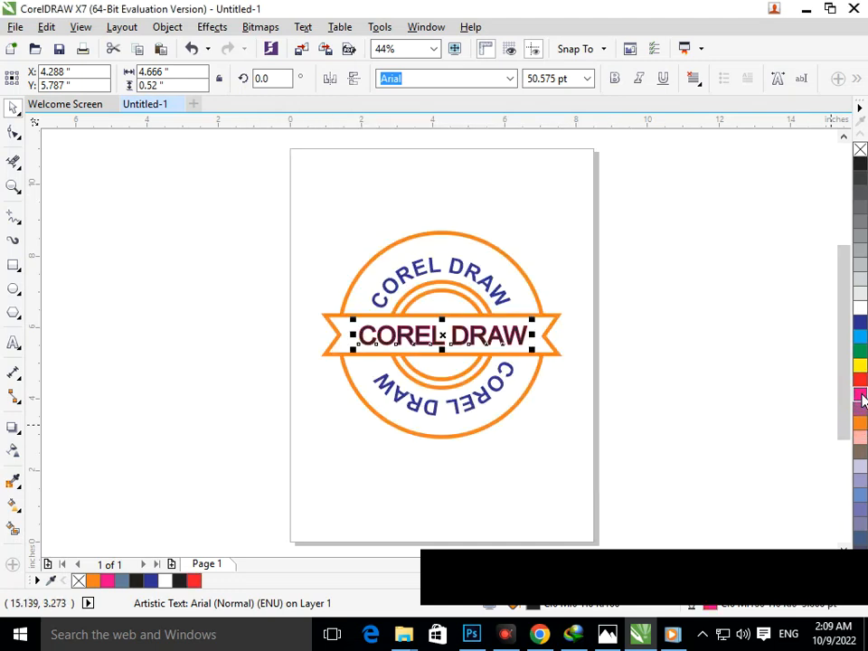
{"action": "left_click", "coordinate": [861, 398]}
{"action": "left_click", "coordinate": [659, 445]}
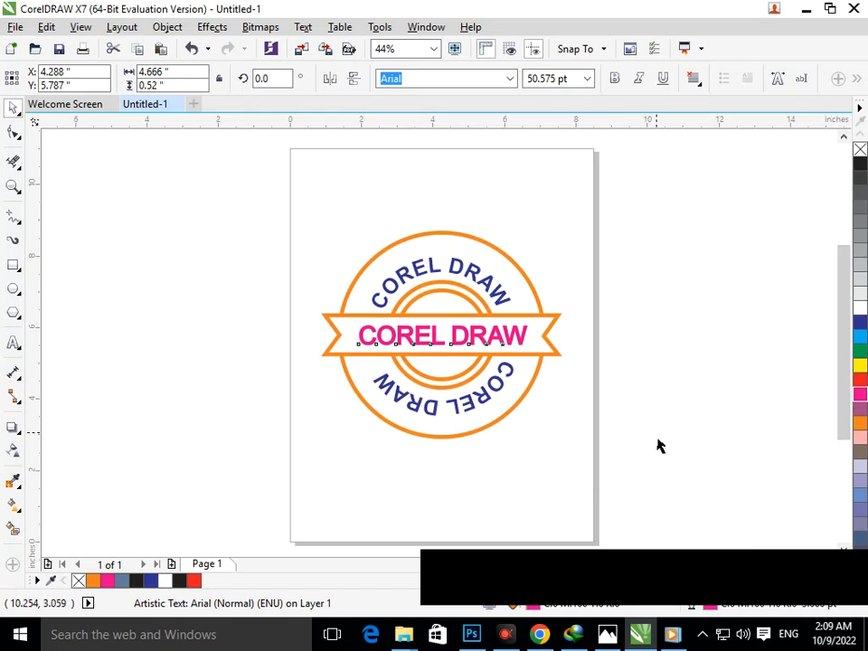
Recolour the ribbon text's fill and outline dark blue.
{"action": "left_click", "coordinate": [503, 350]}
{"action": "left_click", "coordinate": [861, 323]}
{"action": "left_click", "coordinate": [525, 436]}
Set the ribbon text's fill and outline to black.
{"action": "left_click", "coordinate": [525, 352]}
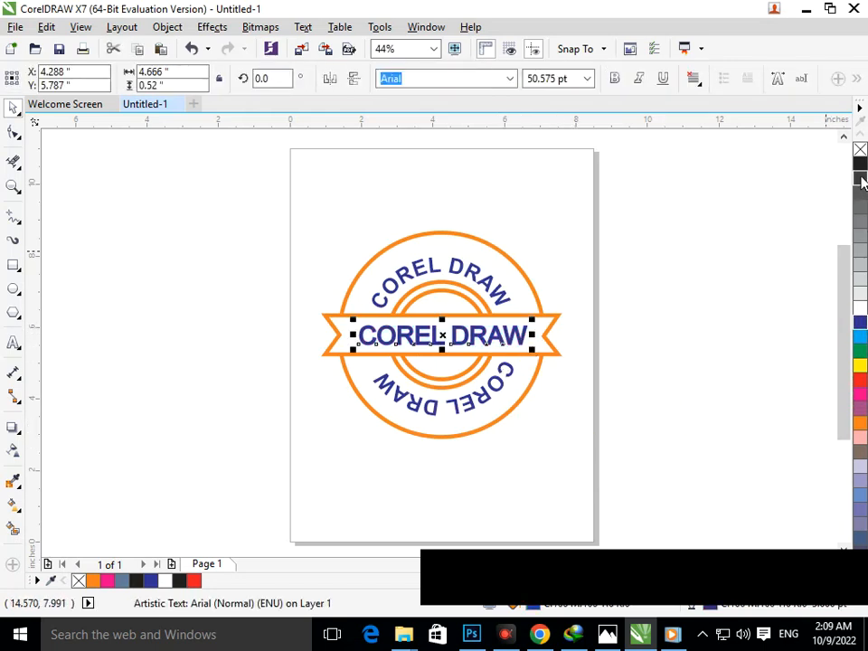
{"action": "left_click", "coordinate": [860, 165]}
{"action": "left_click", "coordinate": [728, 322]}
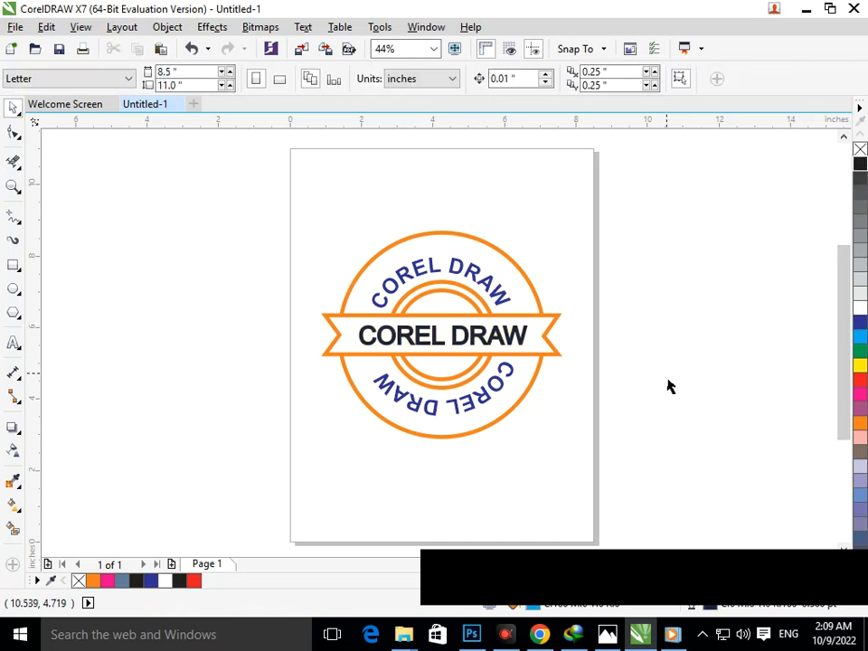
Fill the ribbon banner with green.
{"action": "left_click", "coordinate": [545, 367]}
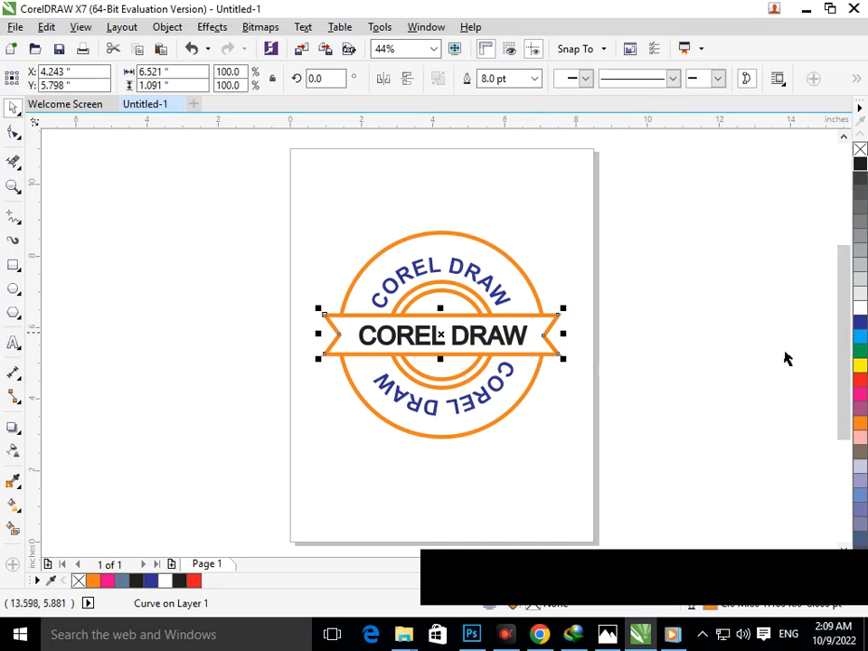
{"action": "left_click", "coordinate": [860, 351]}
{"action": "left_click", "coordinate": [561, 362]}
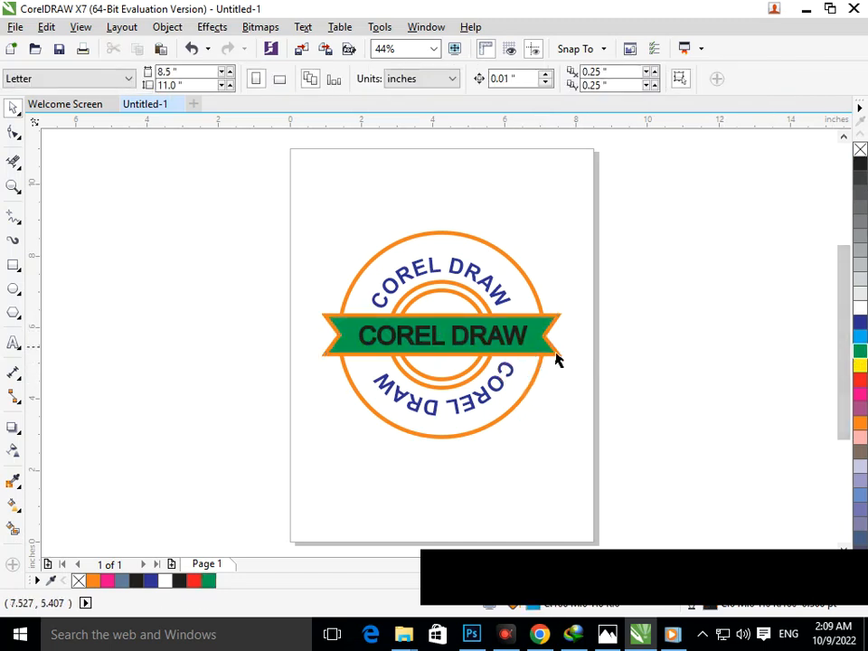
Give the ribbon text a white outline and a yellow fill.
{"action": "left_click", "coordinate": [521, 351]}
{"action": "left_click", "coordinate": [861, 308]}
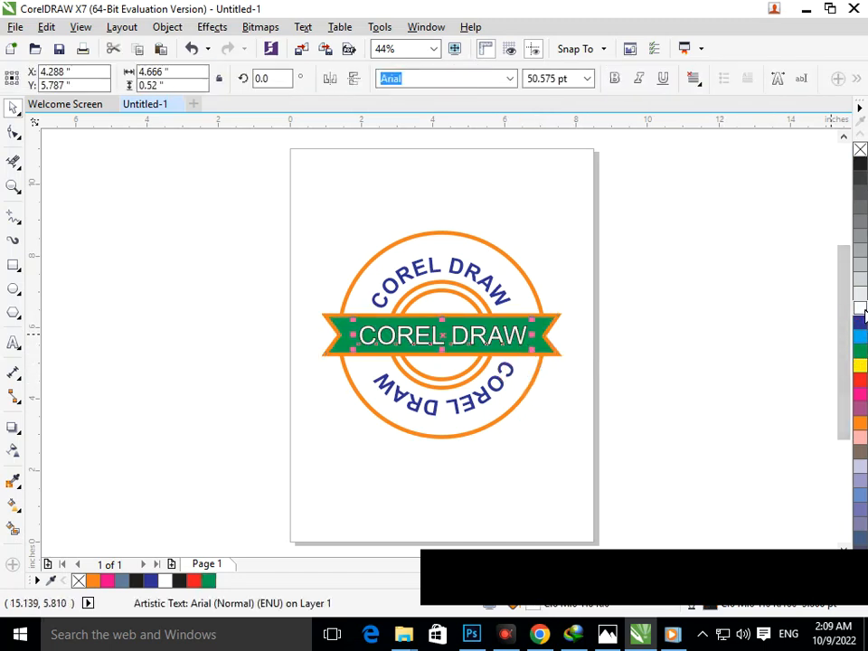
{"action": "left_click", "coordinate": [568, 343]}
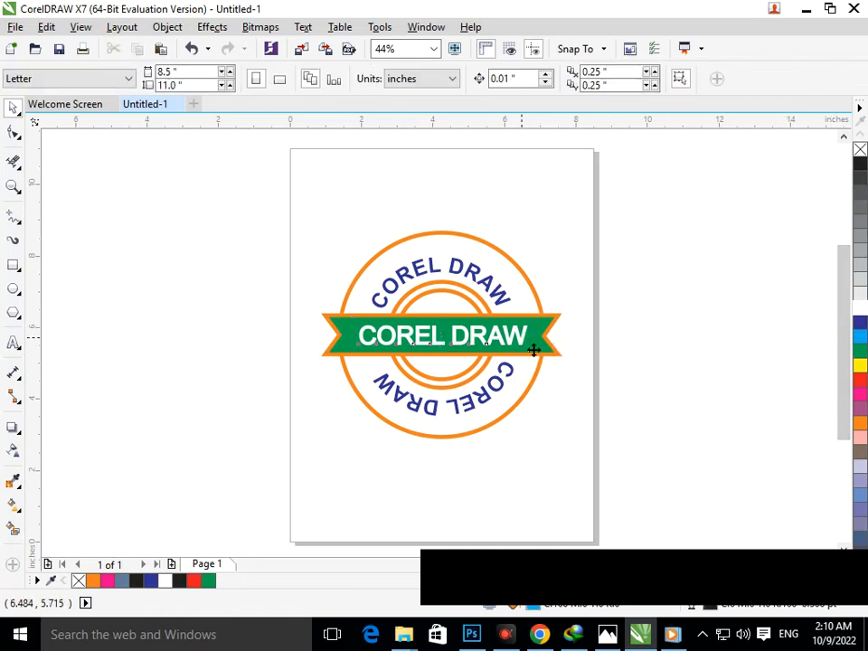
{"action": "left_click", "coordinate": [529, 348]}
{"action": "left_click", "coordinate": [860, 367]}
{"action": "left_click", "coordinate": [748, 397]}
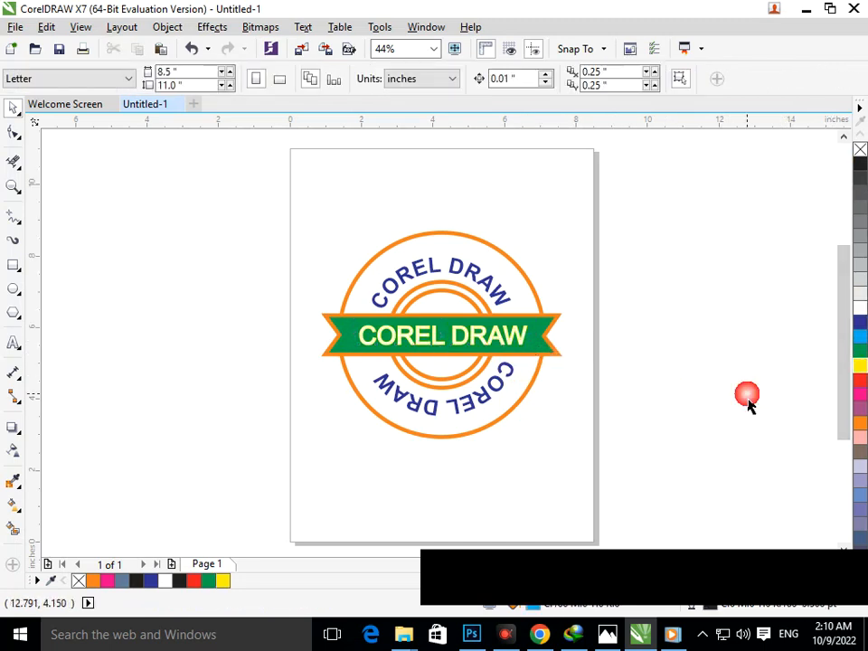
Fill the ribbon banner with dark blue.
{"action": "left_click", "coordinate": [551, 358]}
{"action": "left_click", "coordinate": [862, 323]}
{"action": "left_click", "coordinate": [581, 359]}
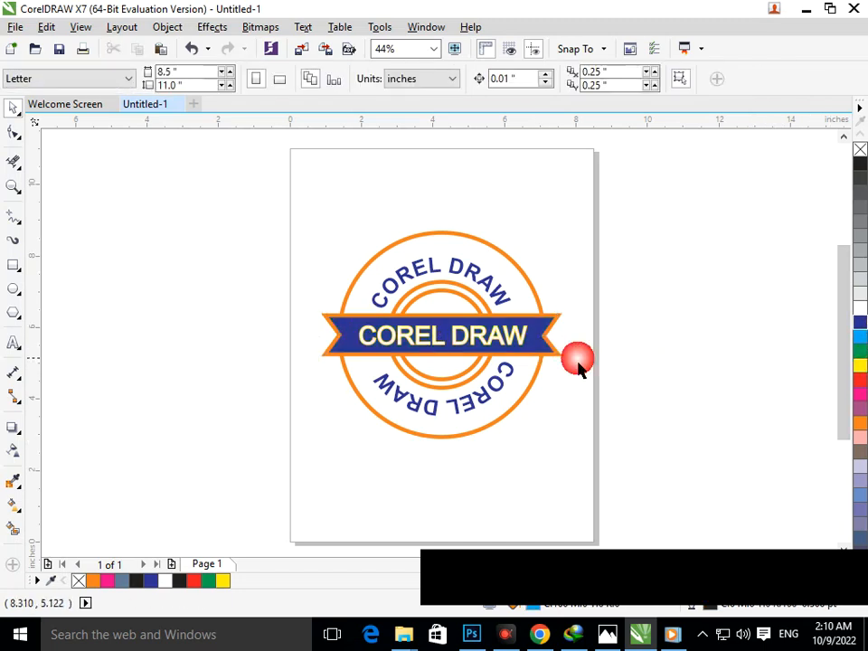
Recolour the ribbon's COREL DRAW text white.
{"action": "left_click", "coordinate": [512, 353]}
{"action": "left_click", "coordinate": [861, 310]}
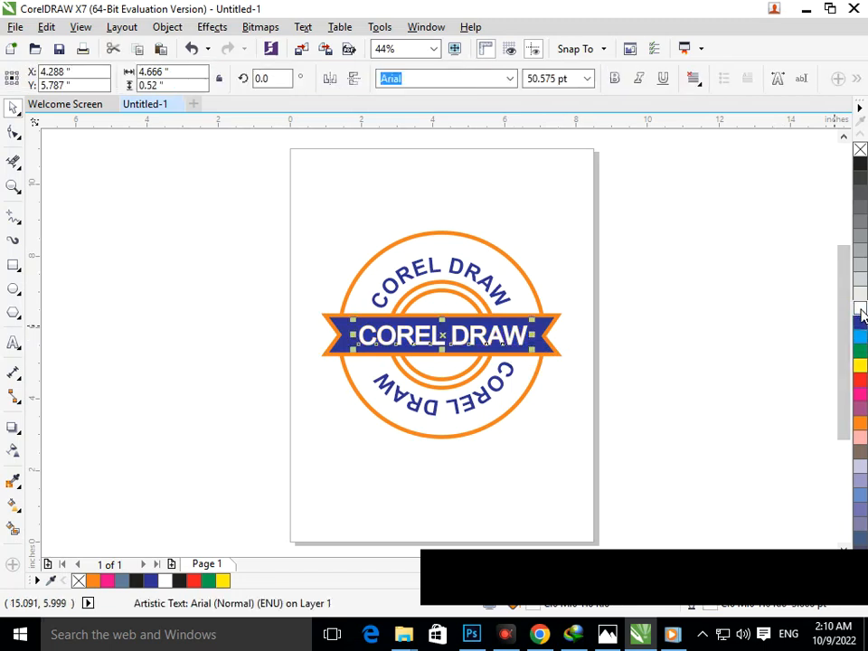
{"action": "left_click", "coordinate": [735, 384]}
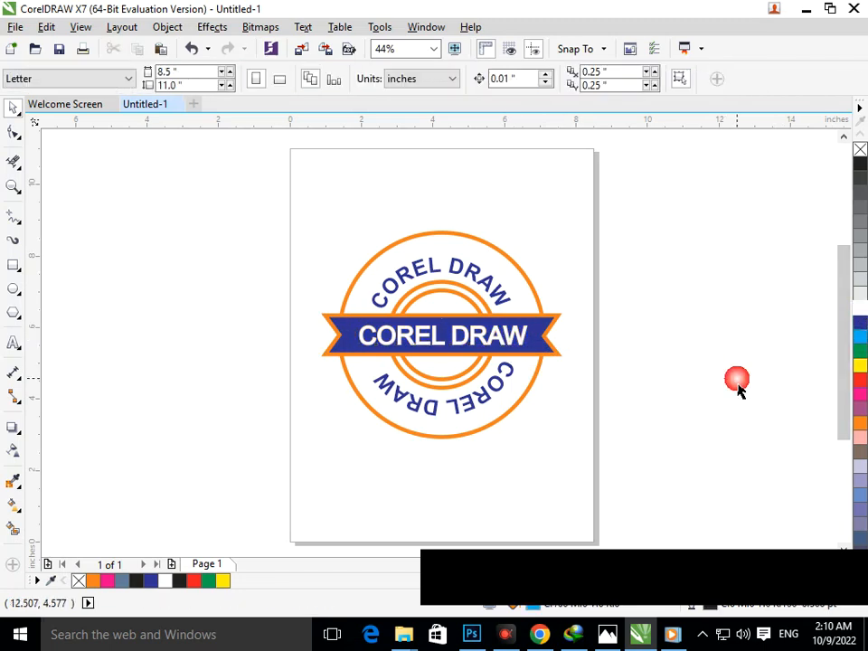
Give the ribbon's COREL DRAW text a yellow fill and outline.
{"action": "left_click", "coordinate": [481, 337]}
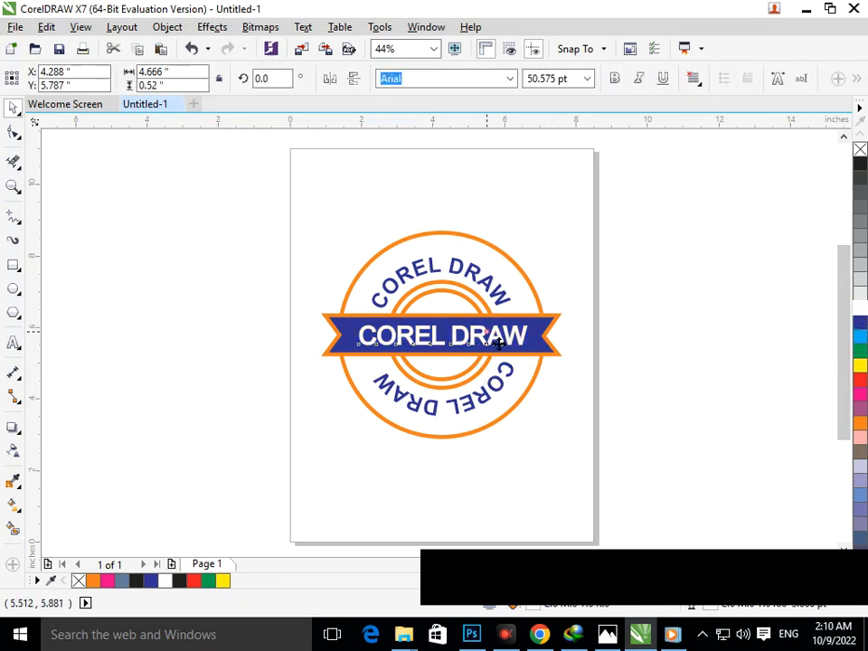
{"action": "left_click", "coordinate": [859, 369]}
{"action": "left_click", "coordinate": [727, 413]}
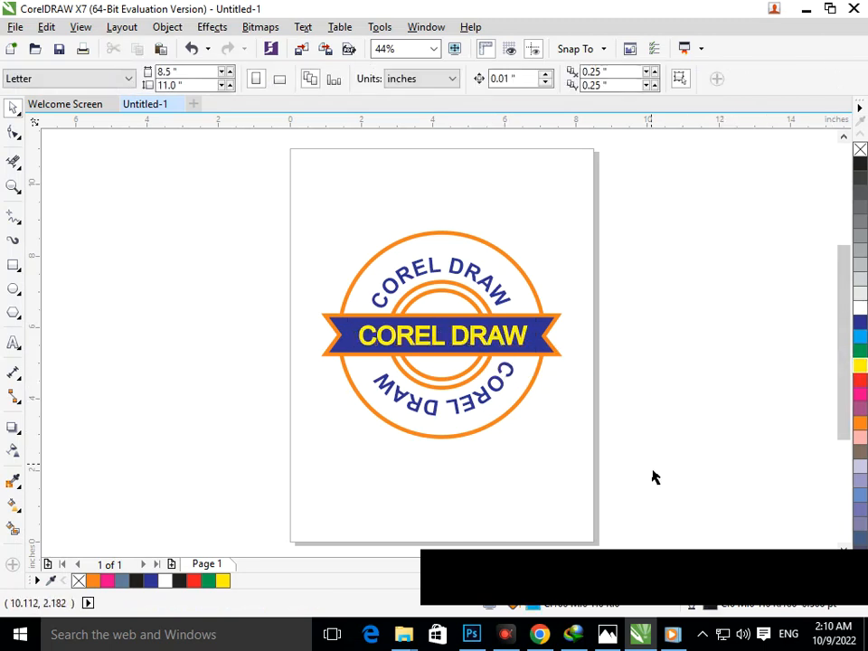
Select all the emblem's objects and enlarge them together to about 7.94 by 6.96 inches on the page.
{"action": "key", "text": "shift+F4"}
{"action": "key", "text": "F2"}
{"action": "left_click_drag", "start_coordinate": [322, 234], "coordinate": [549, 427]}
{"action": "key", "text": "shift+F4"}
{"action": "key", "text": "F3"}
{"action": "key", "text": "F2"}
{"action": "left_click_drag", "start_coordinate": [323, 219], "coordinate": [553, 455]}
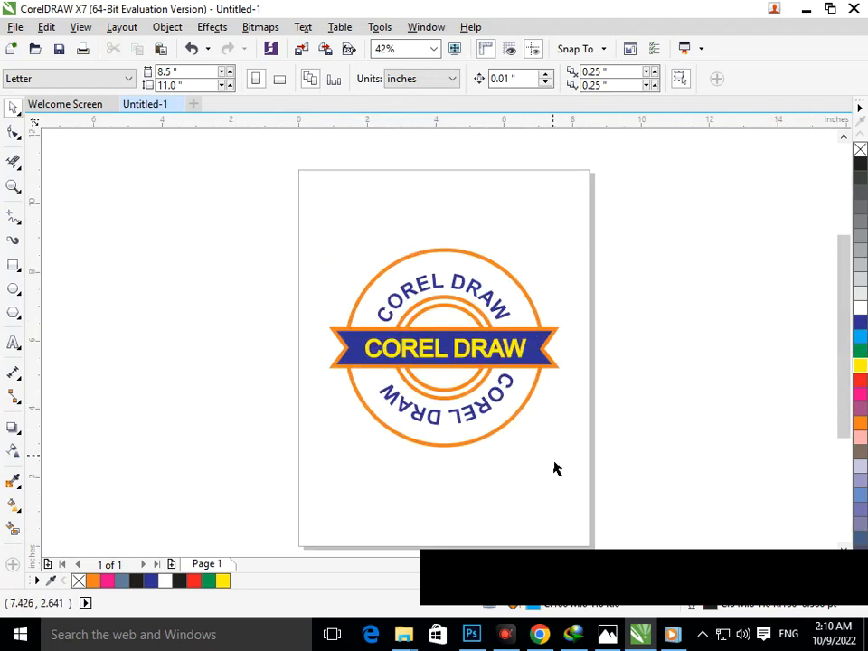
{"action": "left_click_drag", "start_coordinate": [290, 158], "coordinate": [601, 548]}
{"action": "left_click_drag", "start_coordinate": [287, 174], "coordinate": [606, 503]}
{"action": "left_click_drag", "start_coordinate": [554, 422], "coordinate": [544, 457]}
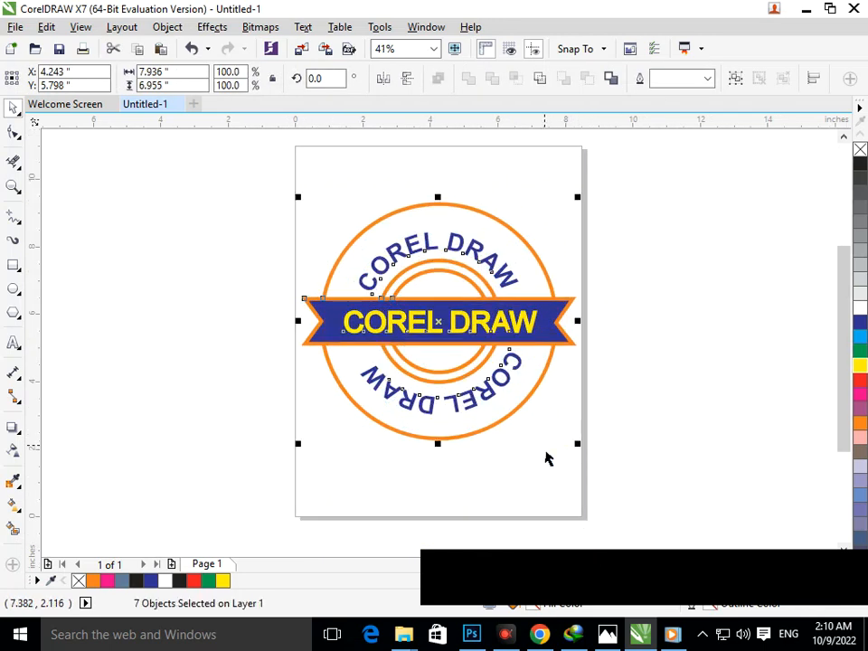
{"action": "left_click", "coordinate": [537, 452]}
{"action": "key", "text": "F2"}
{"action": "right_click", "coordinate": [357, 283]}
{"action": "key", "text": "F2"}
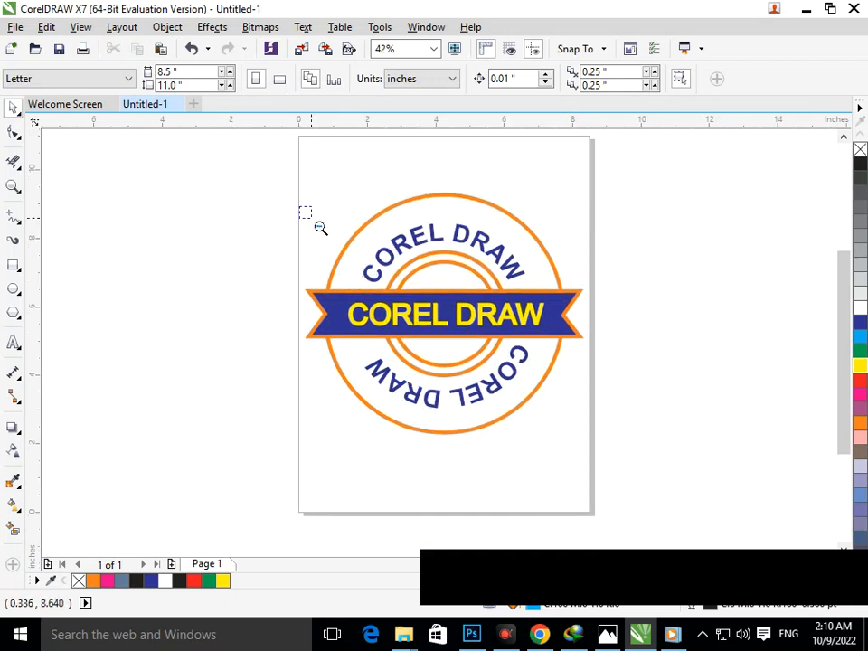
{"action": "right_click", "coordinate": [317, 224]}
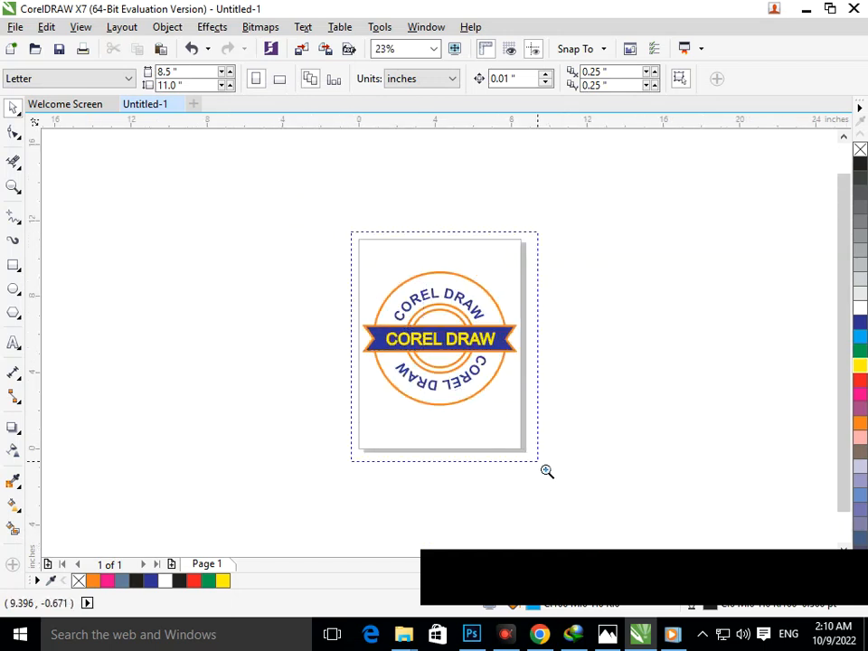